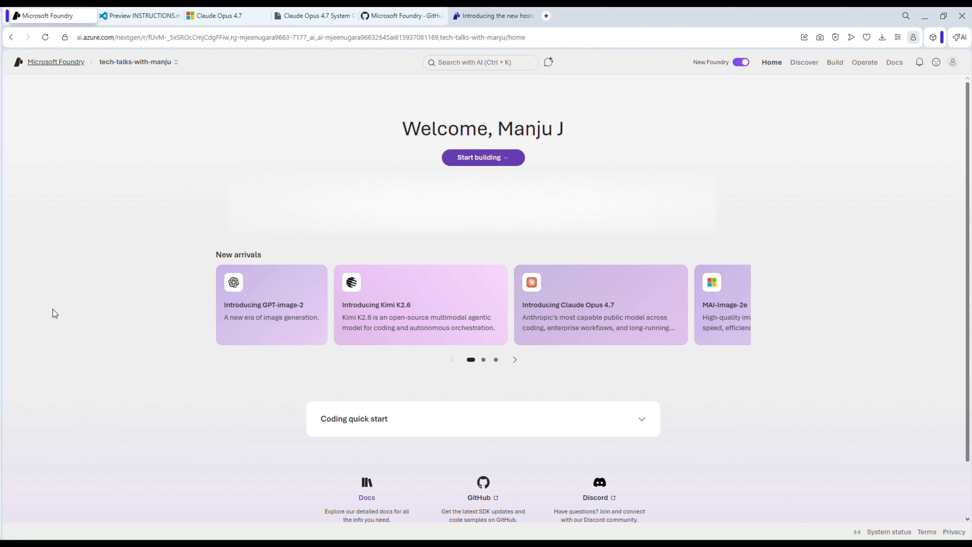
- Find the claude-opus-4-7 model in the Foundry model catalog and open its details page
key(ctrl+plus)
key(ctrl+plus)
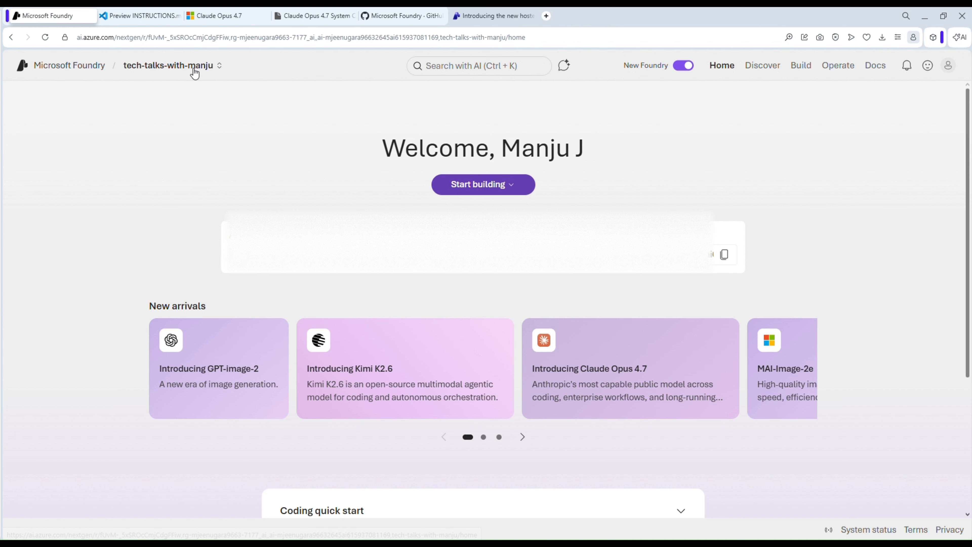
click(459, 185)
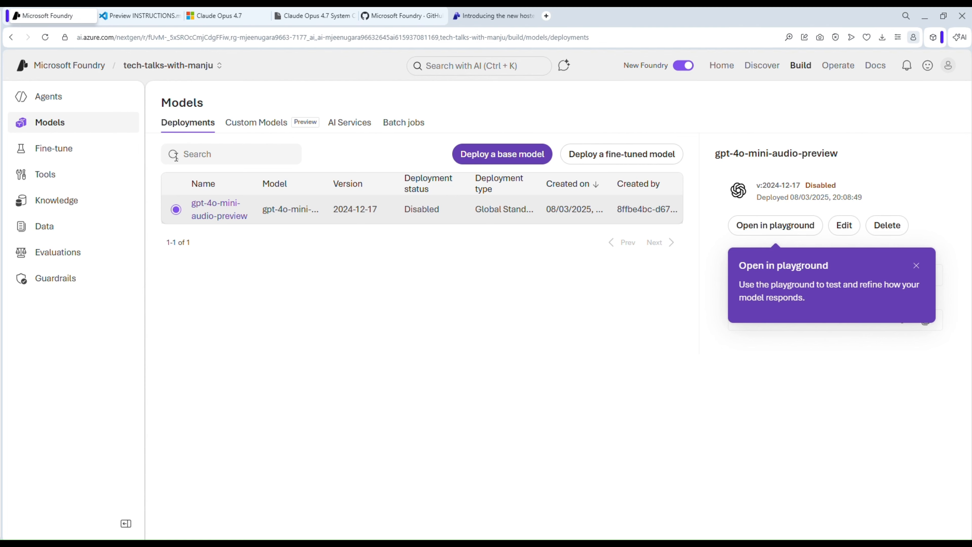
click(95, 67)
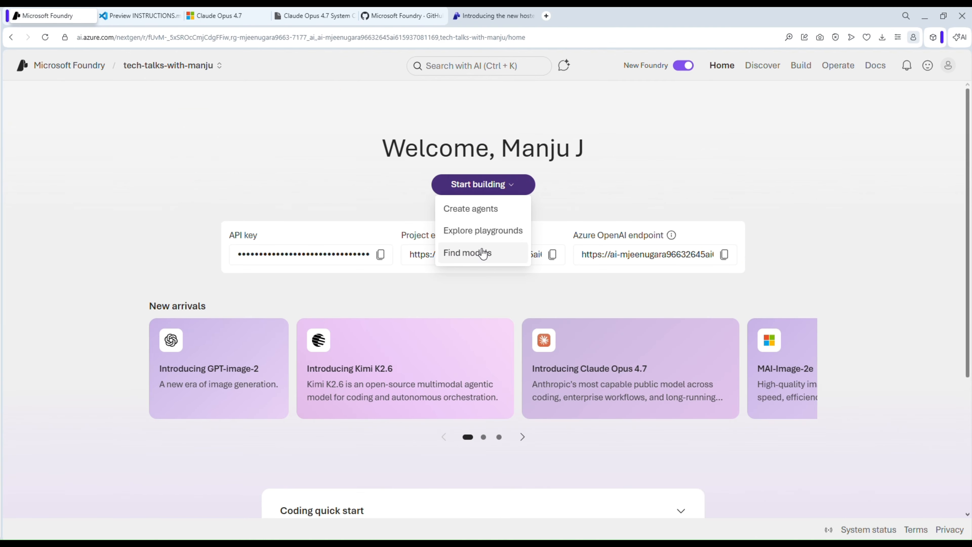
click(222, 348)
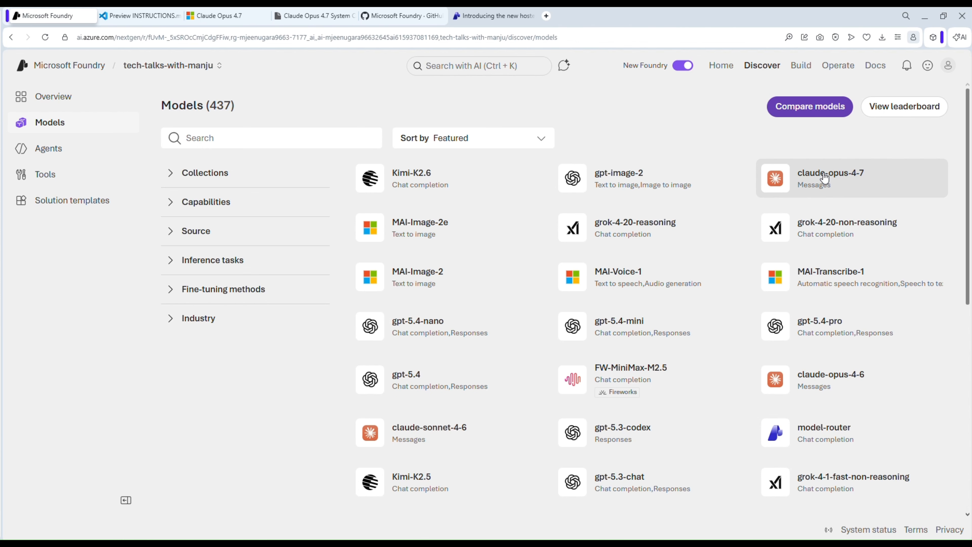
click(803, 191)
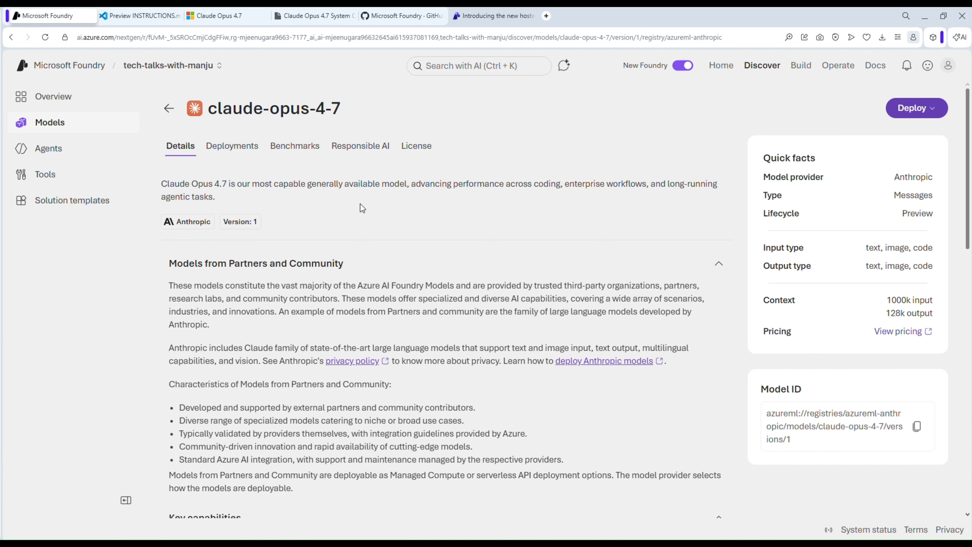
- Review the key capabilities and remaining sections of the claude-opus-4-7 model description
scroll(287, 342, down, 8)
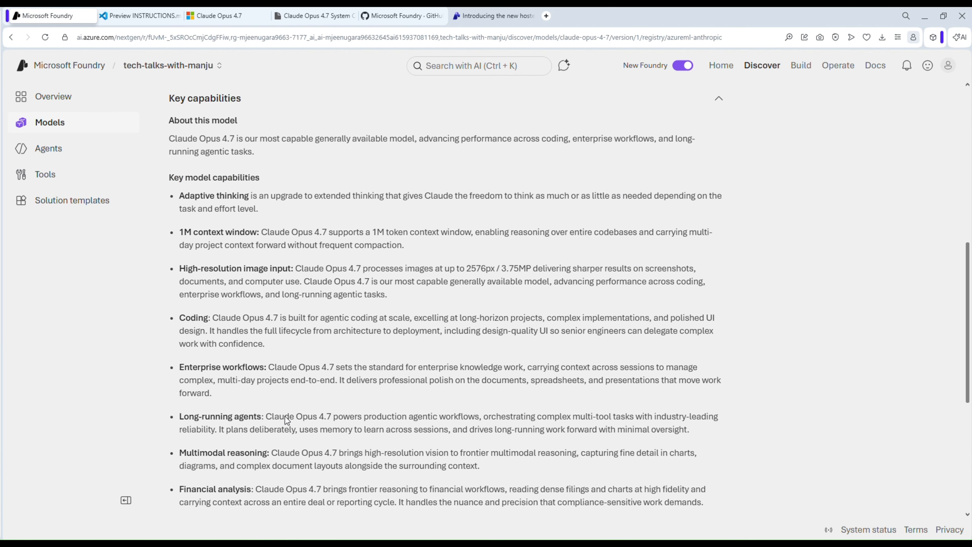
scroll(287, 420, down, 5)
scroll(287, 419, up, 16)
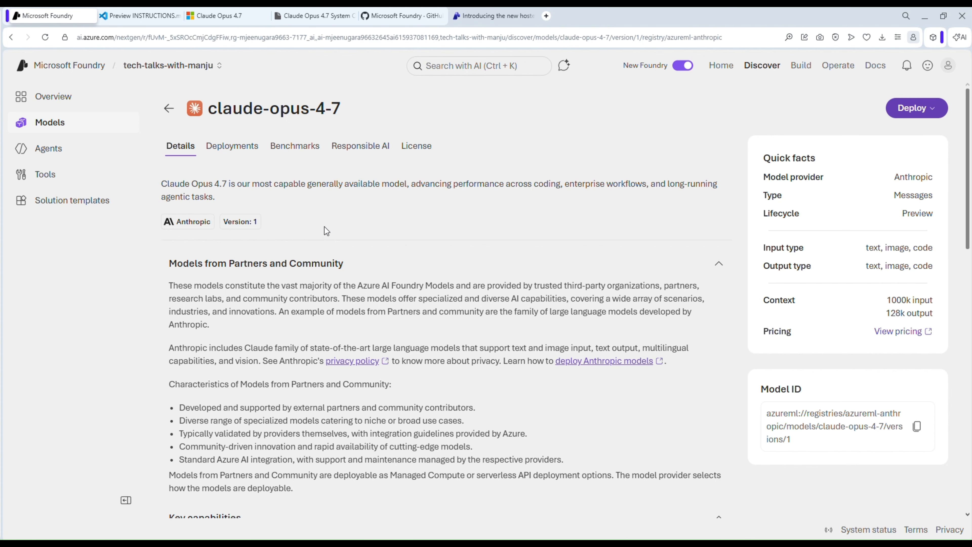
scroll(326, 249, down, 10)
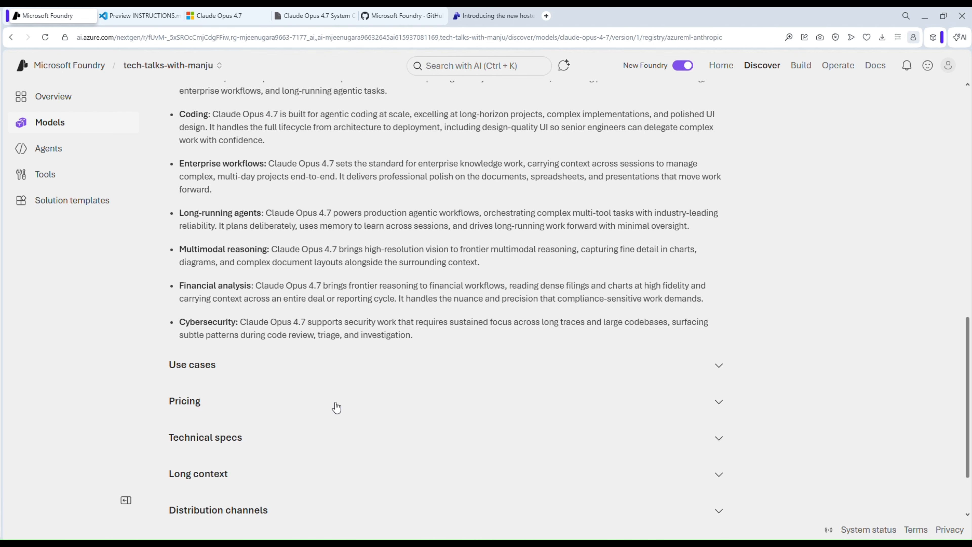
scroll(336, 407, up, 3)
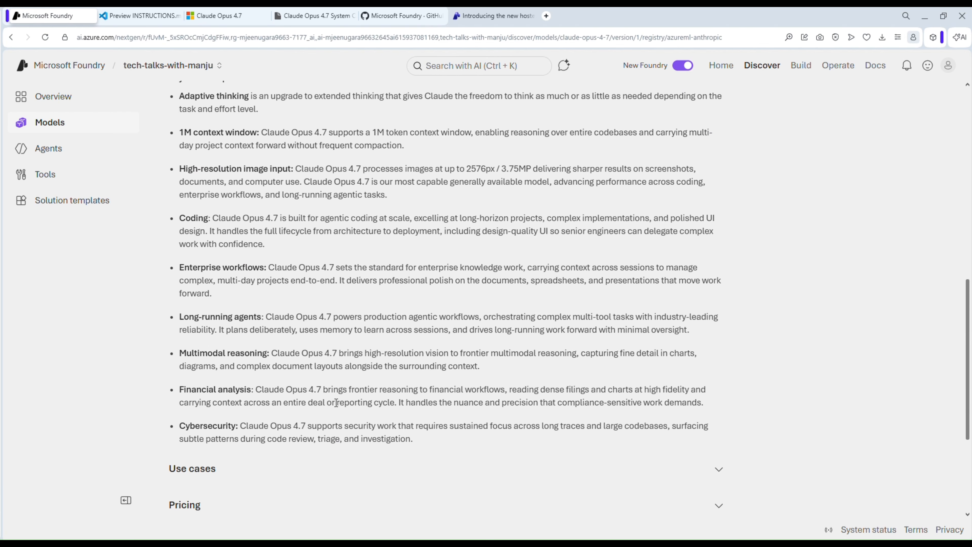
scroll(336, 405, up, 15)
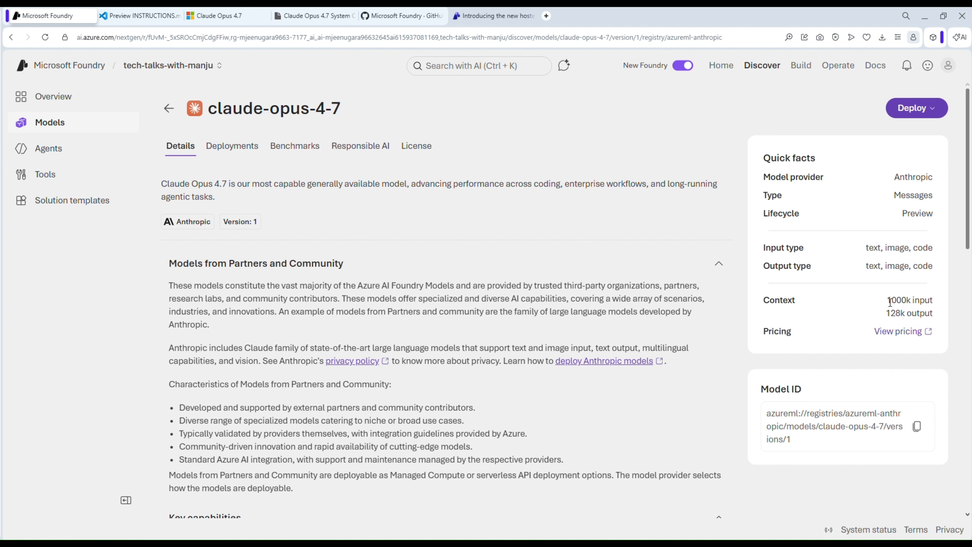
- Check the input and output context limits in the model's quick facts
drag(887, 300, 934, 301)
click(890, 314)
drag(934, 300, 886, 301)
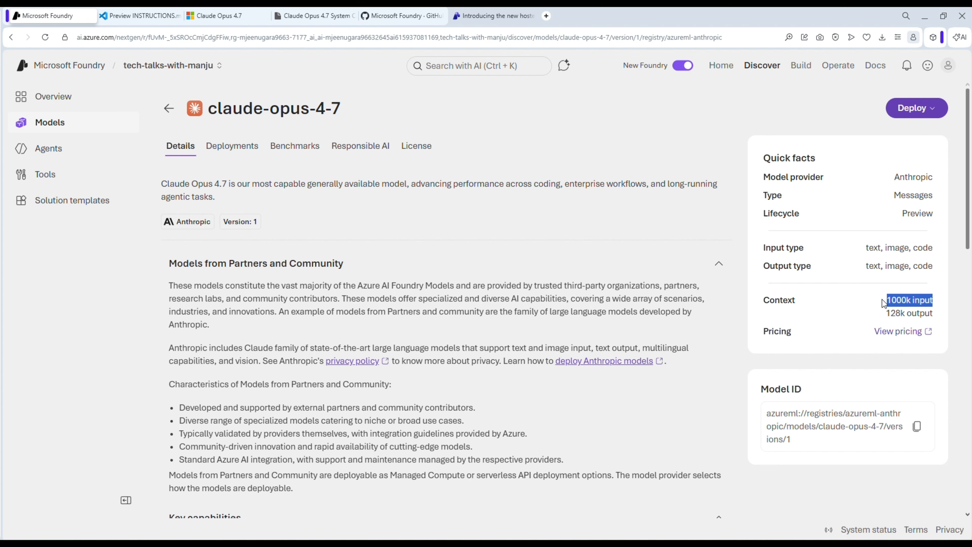
click(885, 319)
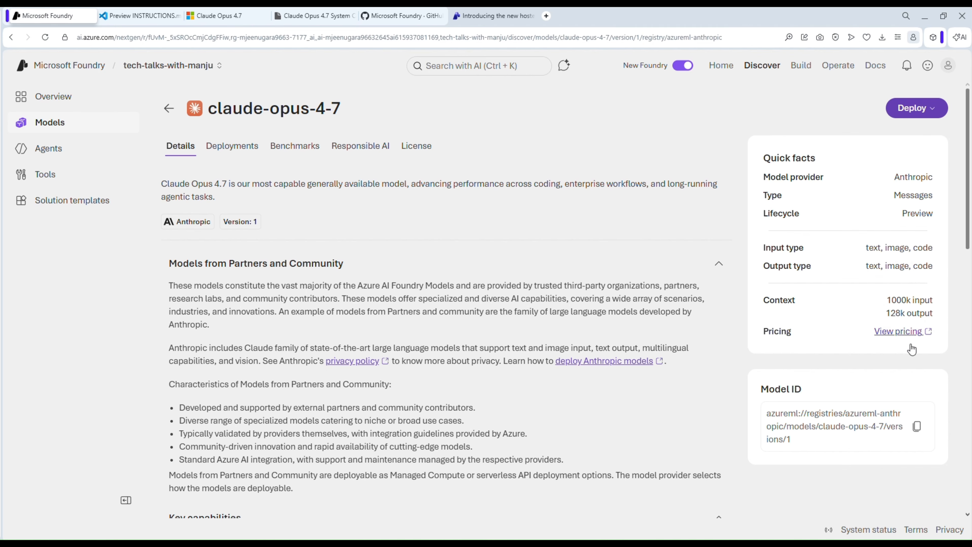
- Open the model's pricing page on Microsoft Marketplace and examine the monthly price and billing list of the Claude Opus 4.7 plan
click(894, 331)
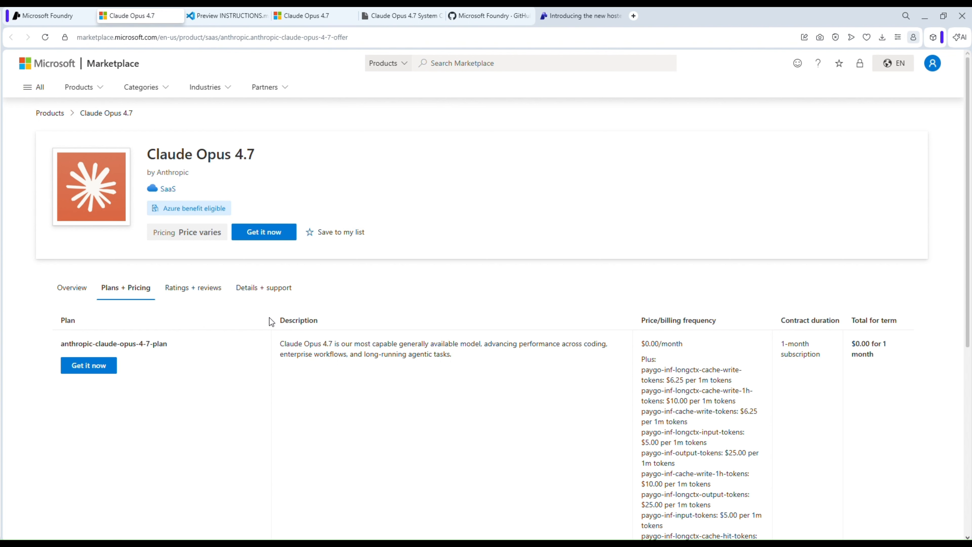
scroll(268, 325, down, 3)
scroll(278, 319, up, 3)
scroll(496, 423, down, 4)
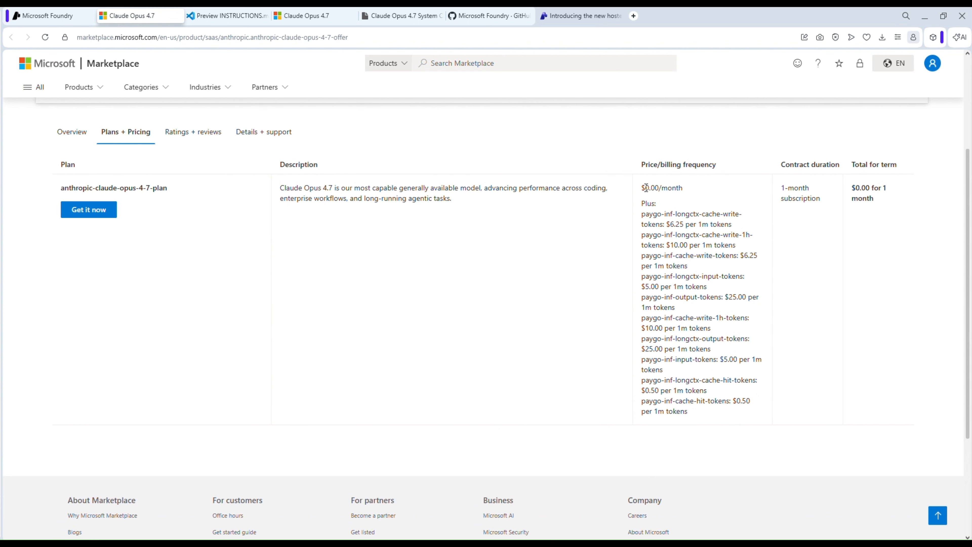
drag(644, 188, 745, 409)
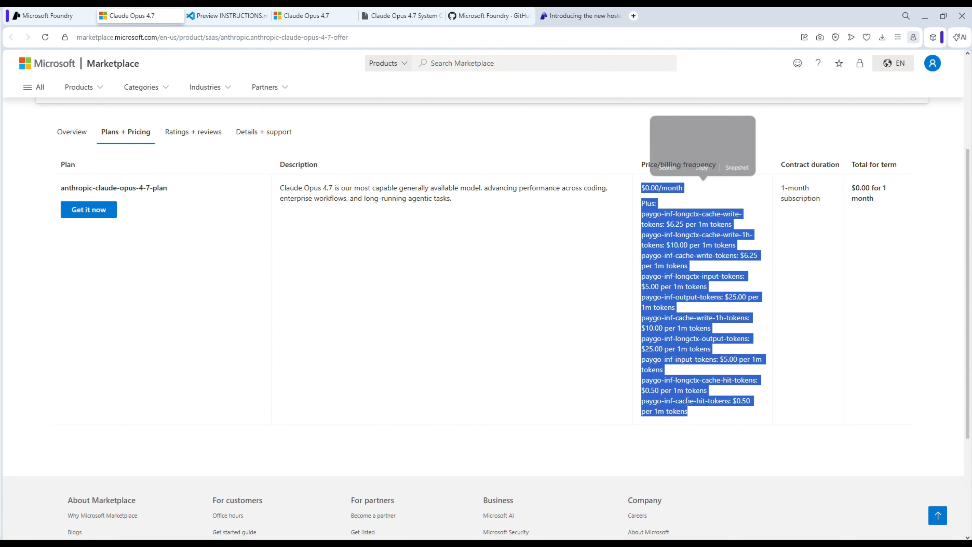
click(688, 345)
drag(683, 188, 634, 187)
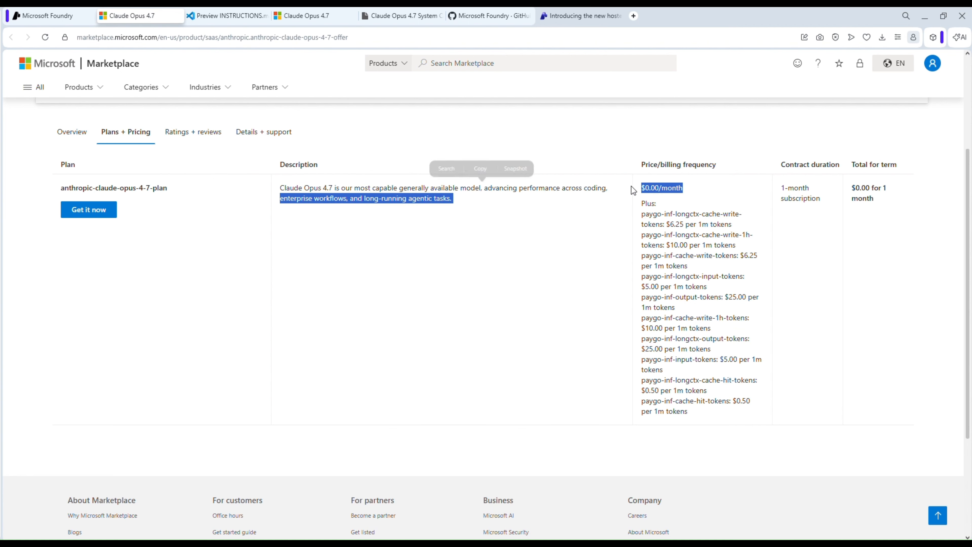
click(654, 213)
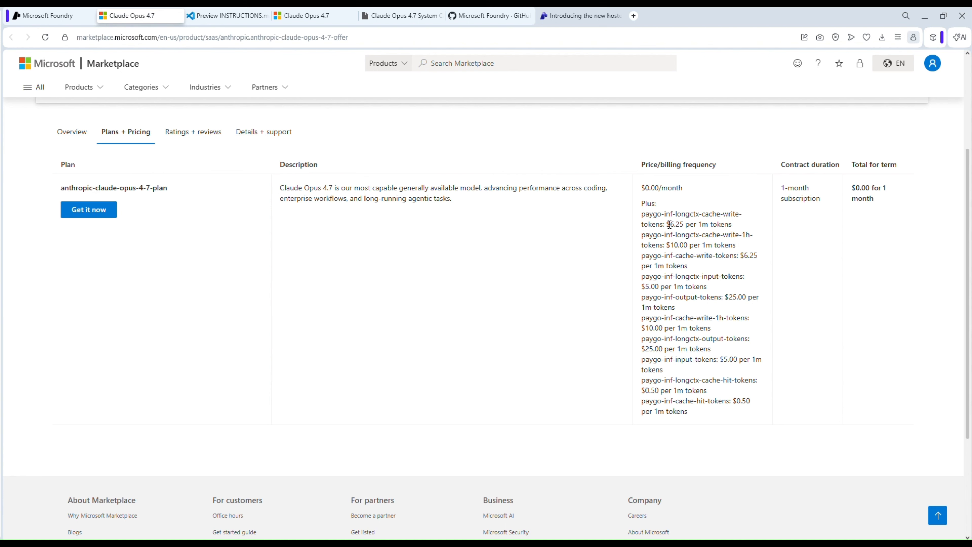
- Examine the plan's pay-as-you-go rates for cache-write, input, output and cache-hit tokens
drag(666, 224, 741, 230)
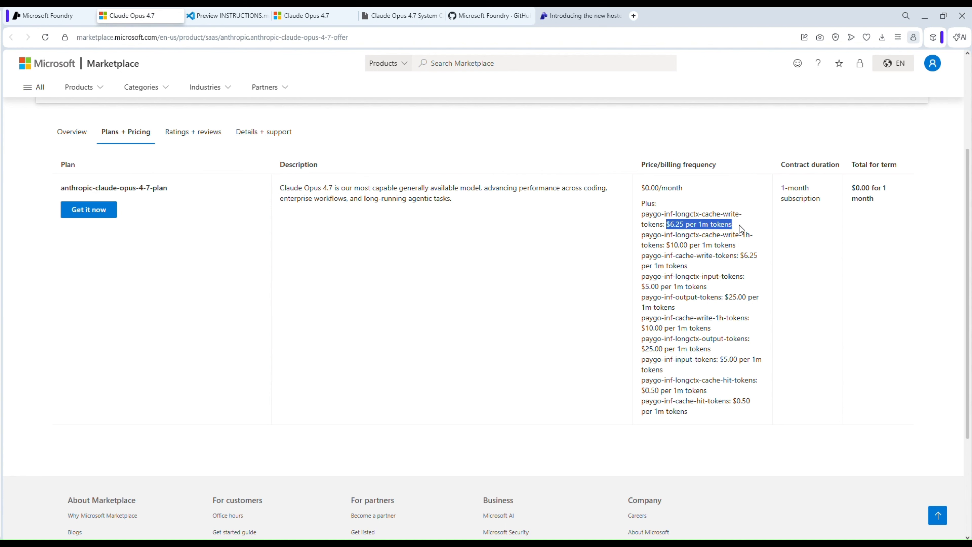
click(599, 294)
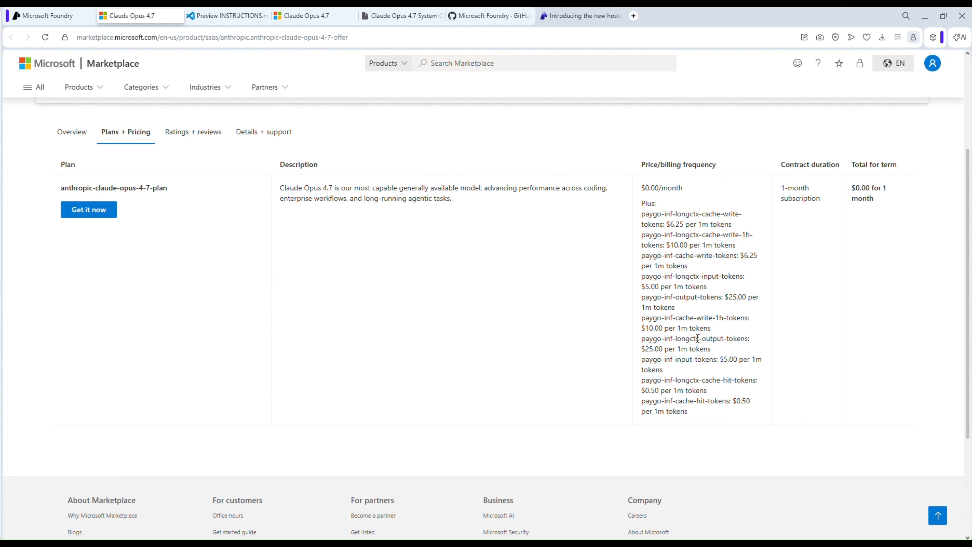
scroll(724, 327, down, 1)
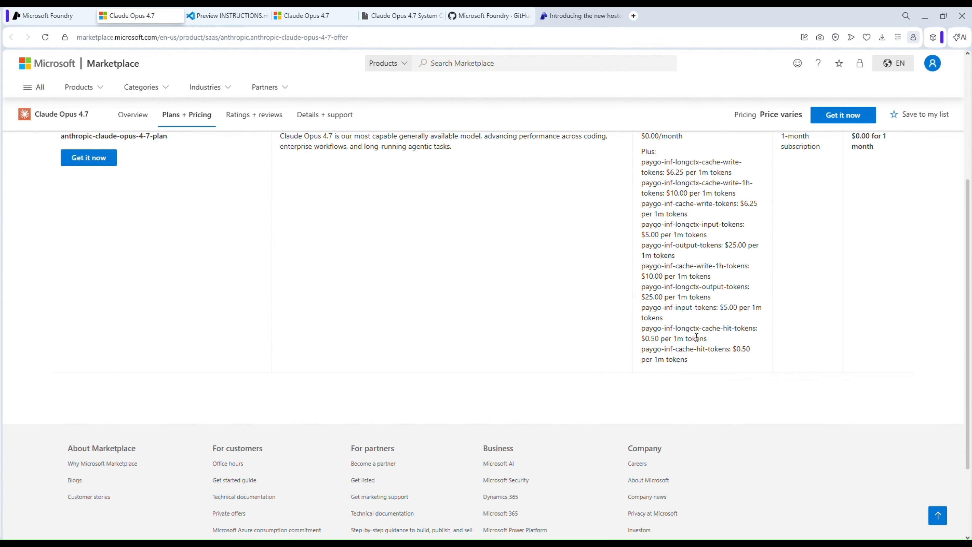
scroll(697, 337, up, 1)
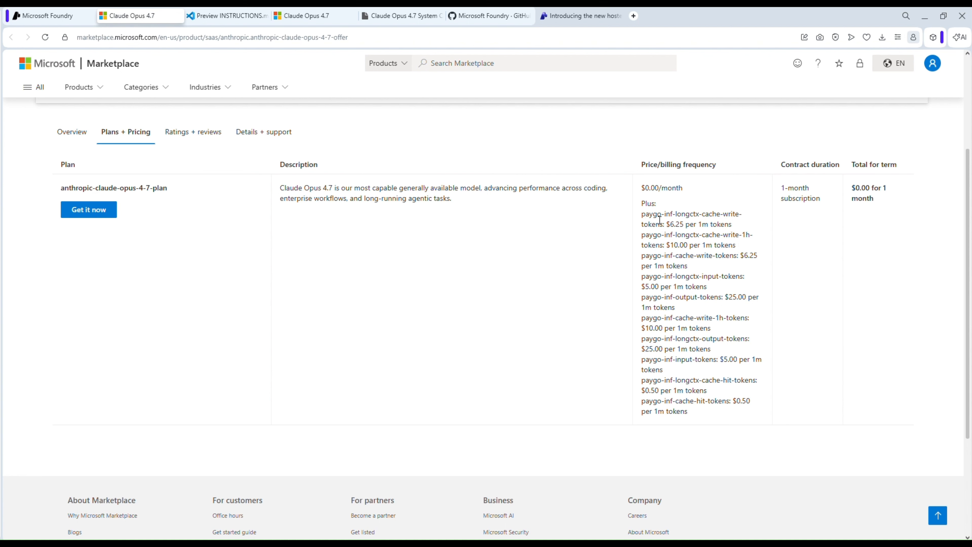
drag(665, 213, 675, 213)
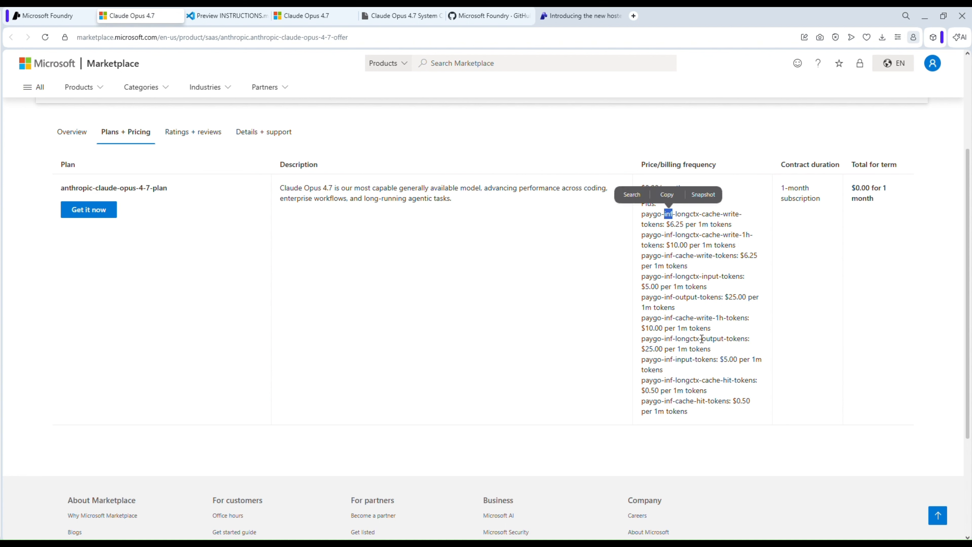
click(669, 319)
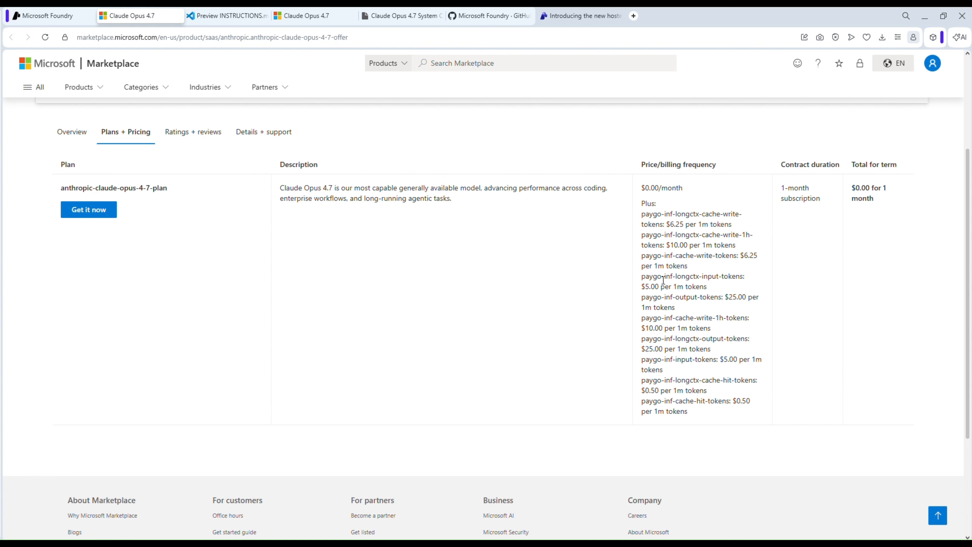
scroll(678, 359, down, 1)
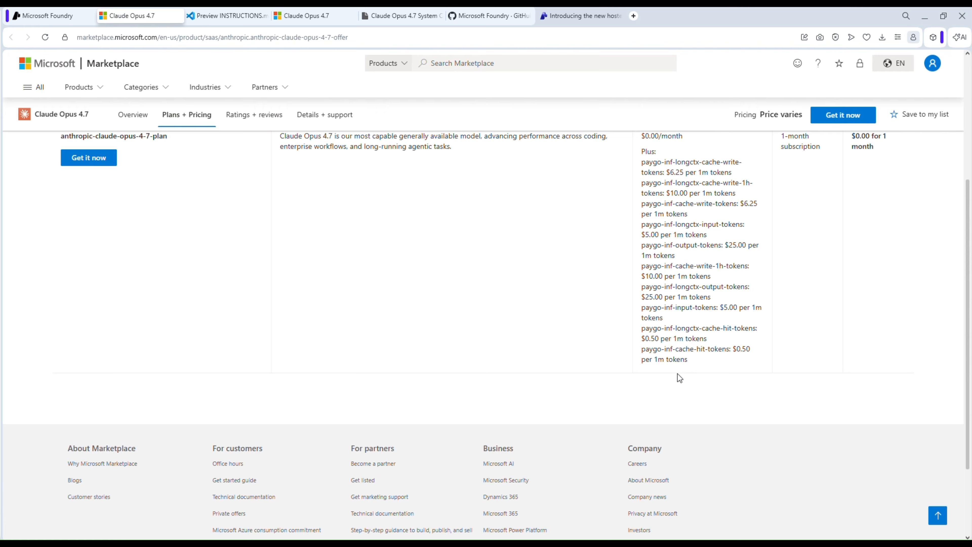
scroll(677, 373, up, 4)
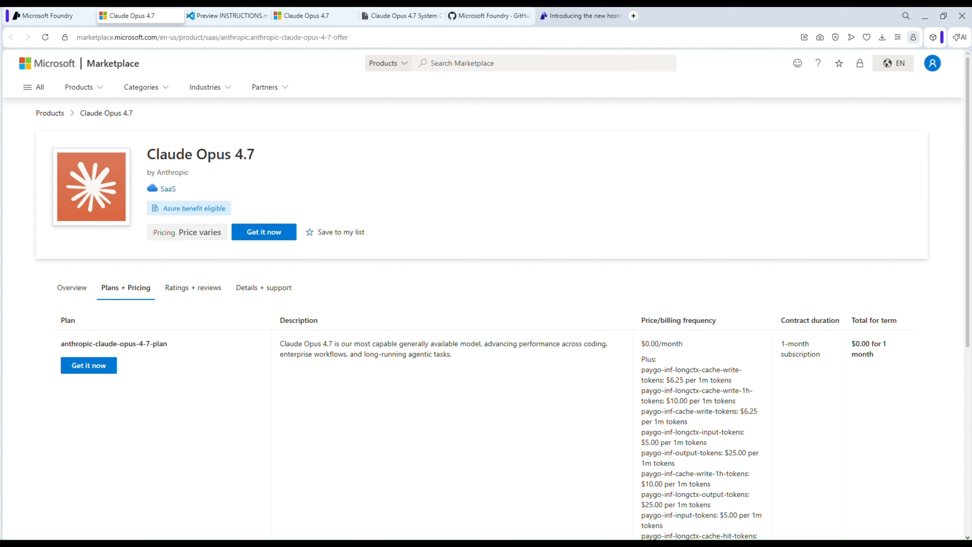
- Return to the claude-opus-4-7 page in Microsoft Foundry and check its deployments and benchmark scores
click(57, 19)
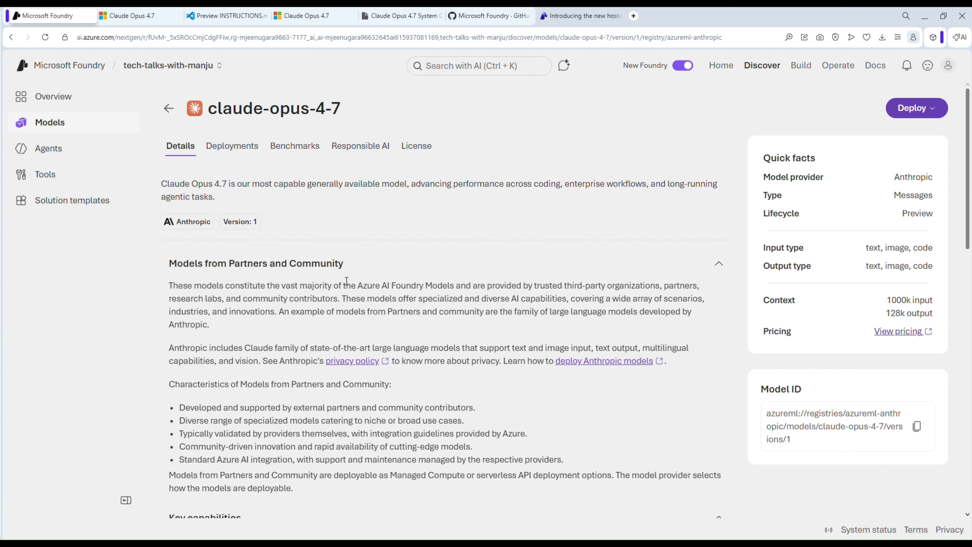
click(241, 154)
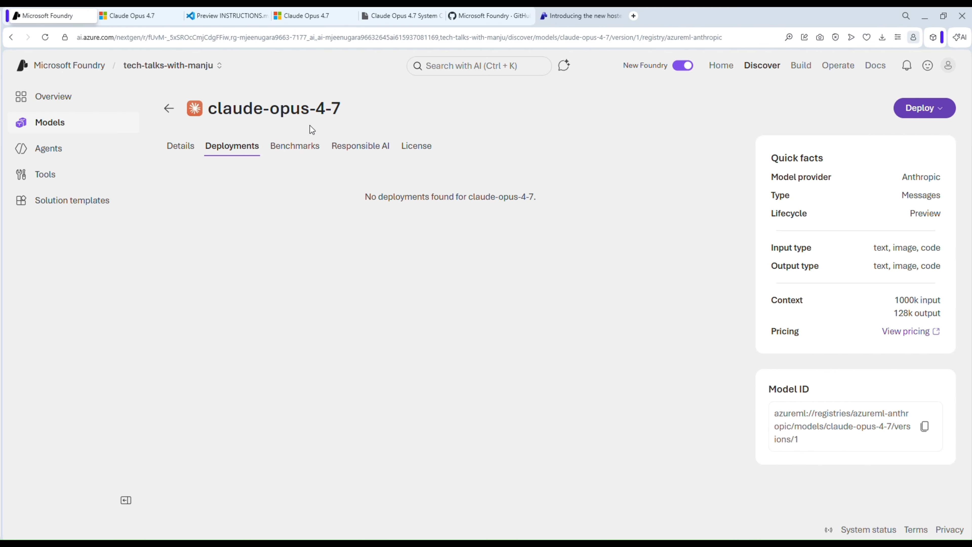
click(294, 146)
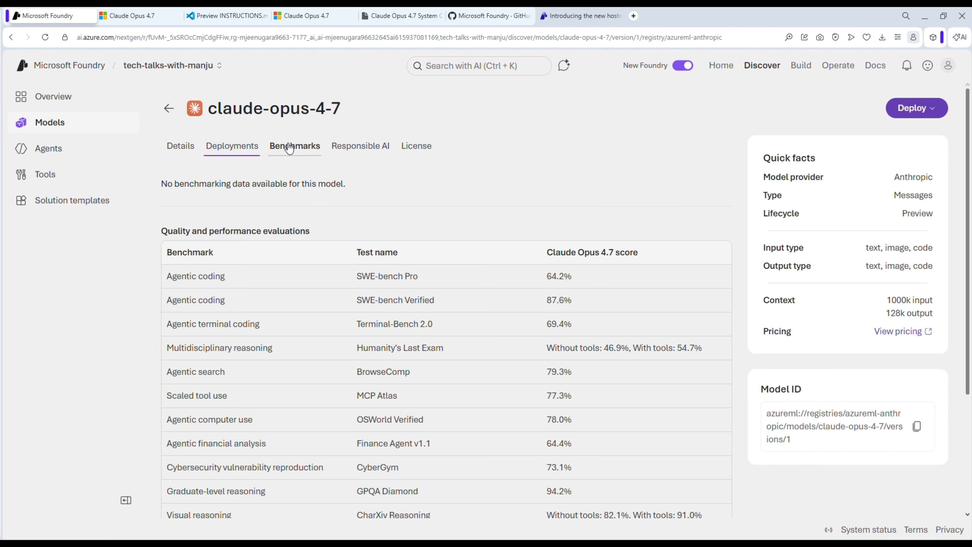
scroll(186, 323, down, 4)
scroll(186, 323, up, 1)
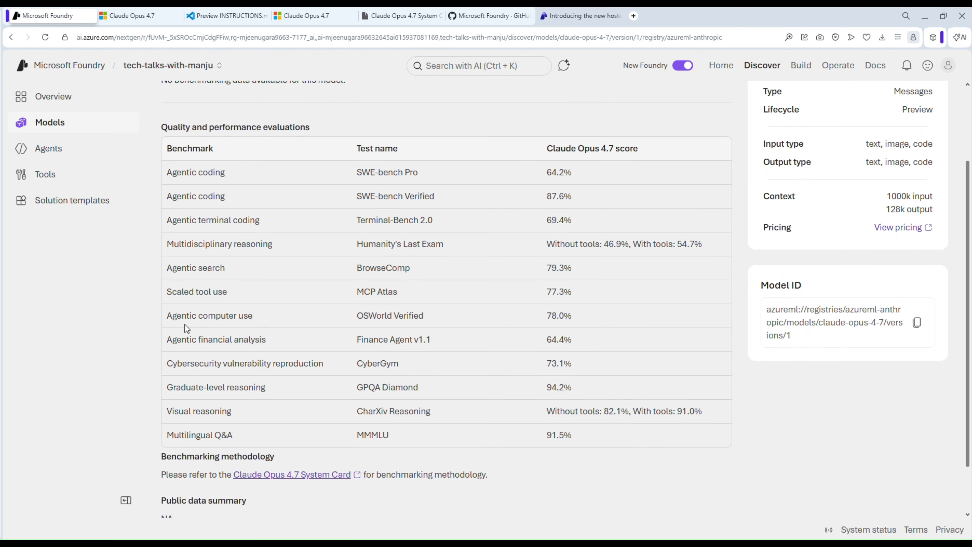
scroll(219, 246, up, 1)
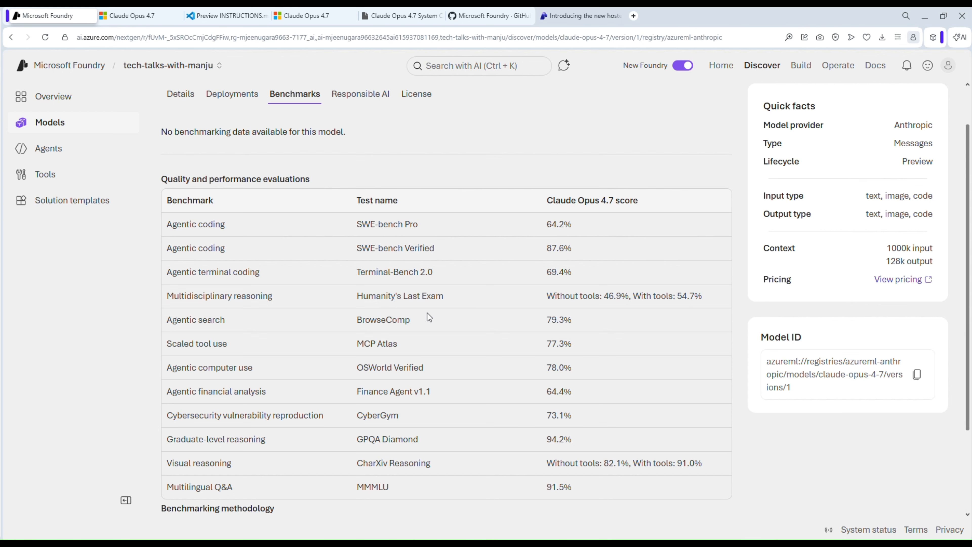
scroll(417, 314, down, 1)
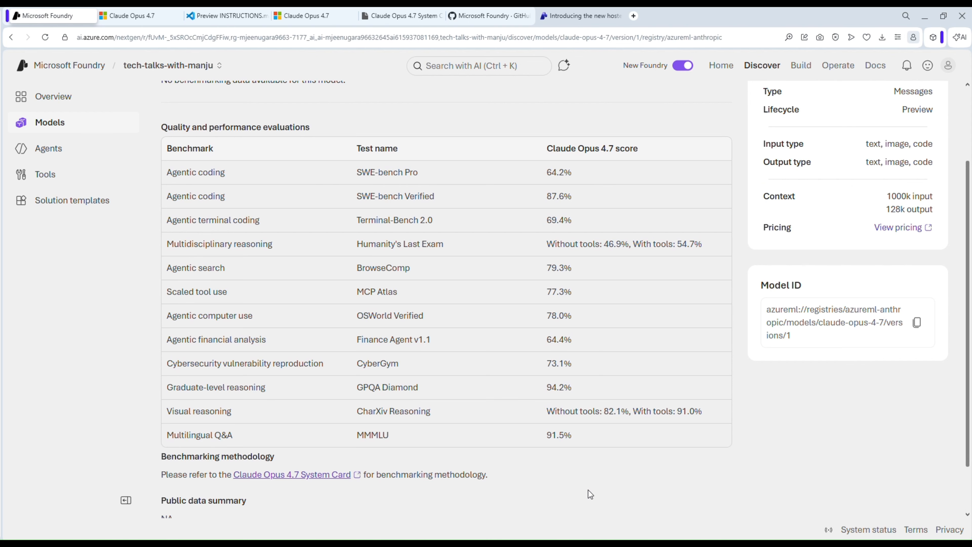
scroll(589, 490, down, 1)
scroll(589, 491, up, 3)
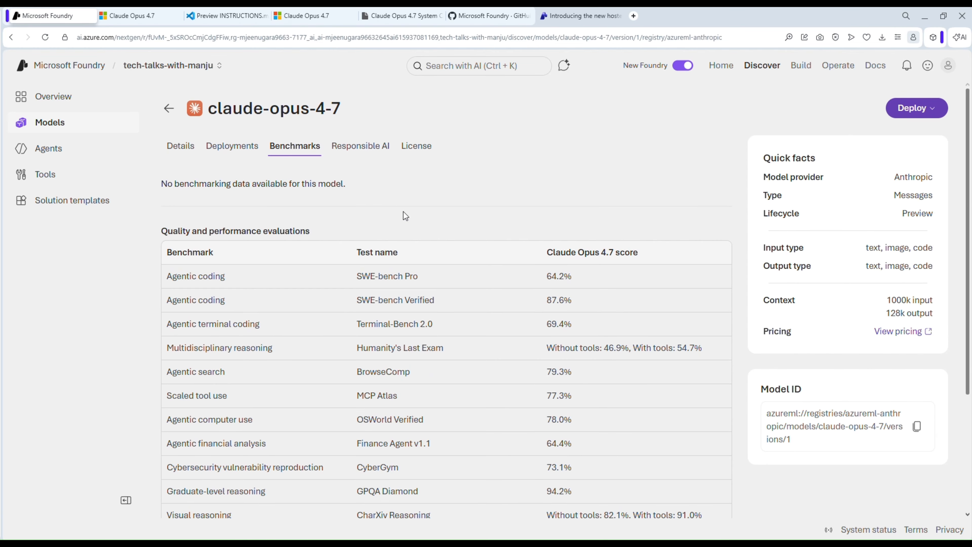
- Read the model's Responsible AI and license information, and return to its details
click(369, 152)
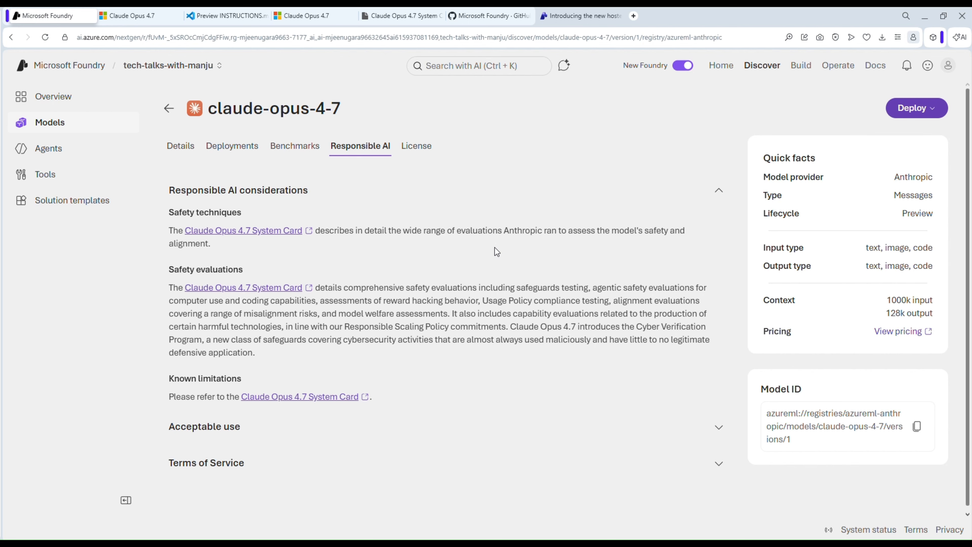
click(427, 144)
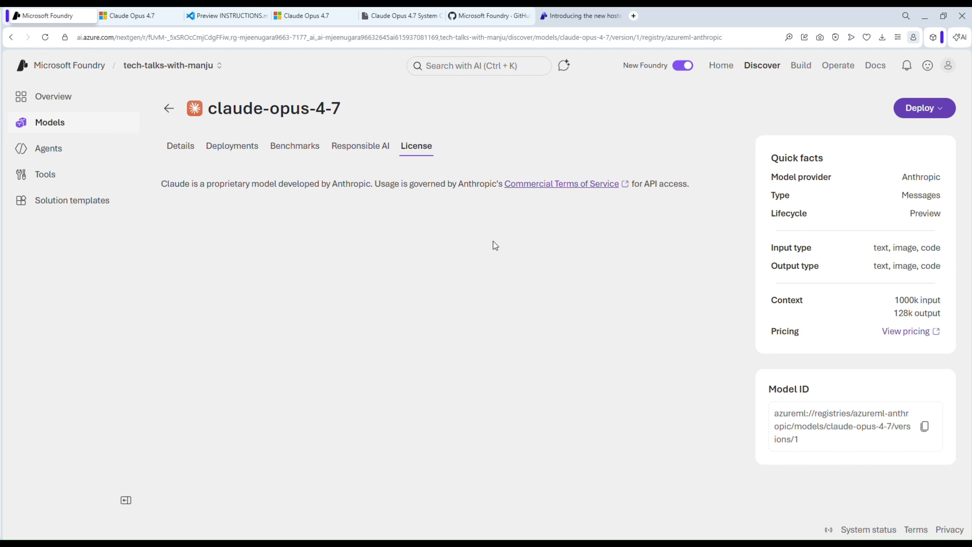
click(177, 148)
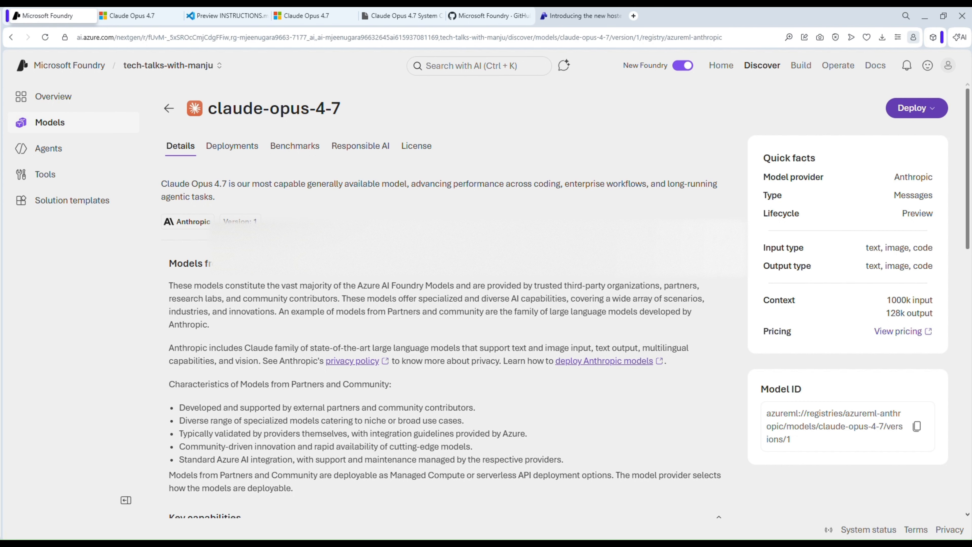
- Leave the claude-opus-4-7 page for the Foundry home page and open the project's model deployments from the start-building options
click(169, 109)
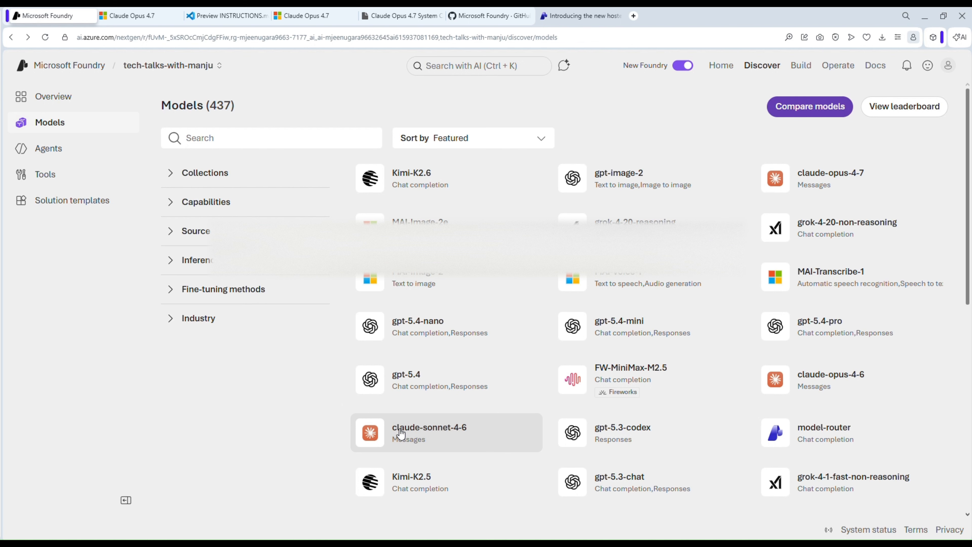
click(85, 71)
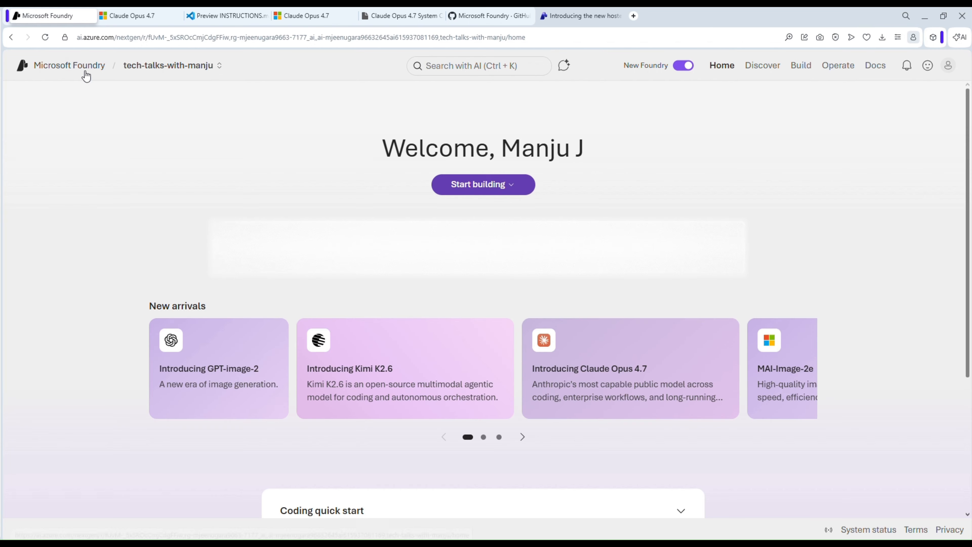
click(496, 185)
click(479, 245)
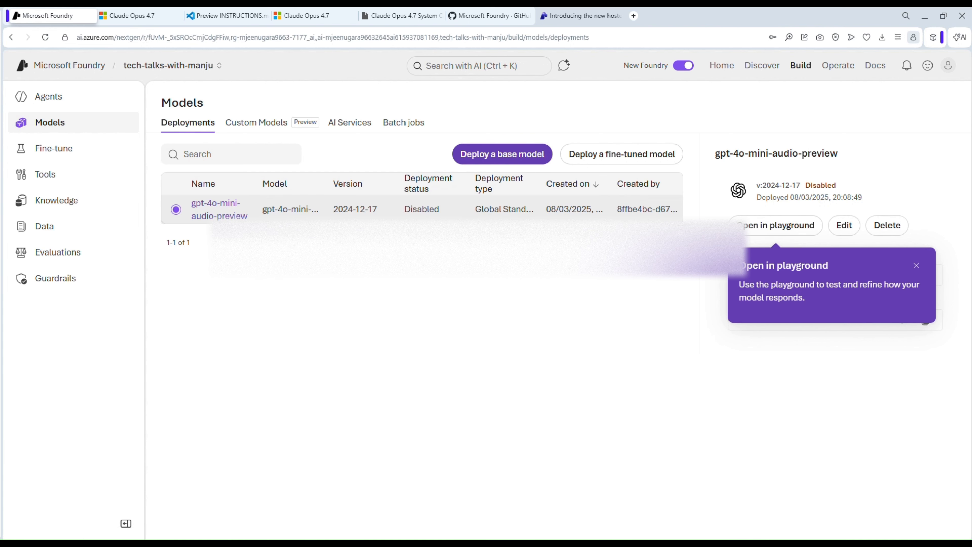
- Look through the project's Agents, Fine-tune, Tools, Knowledge, Data and Guardrails sections and return to Agents
click(49, 96)
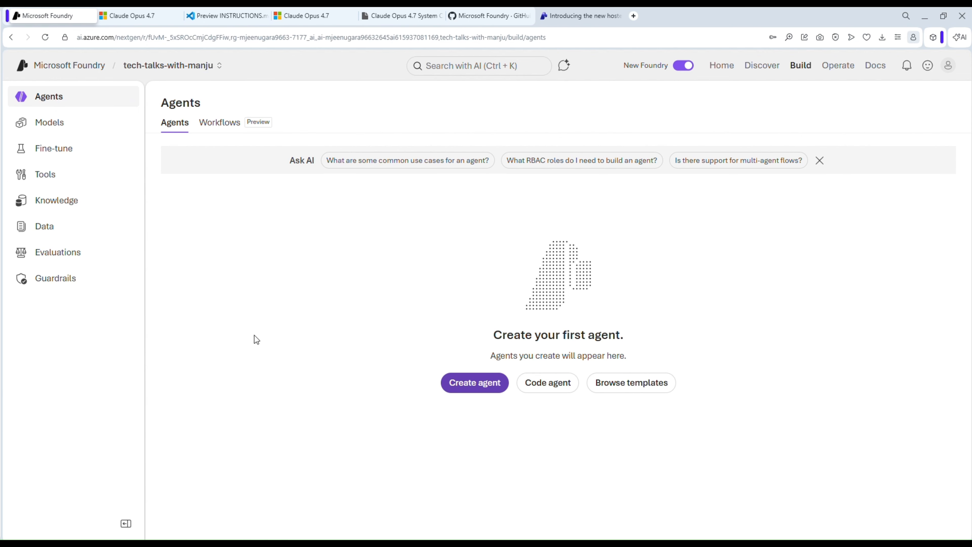
click(55, 149)
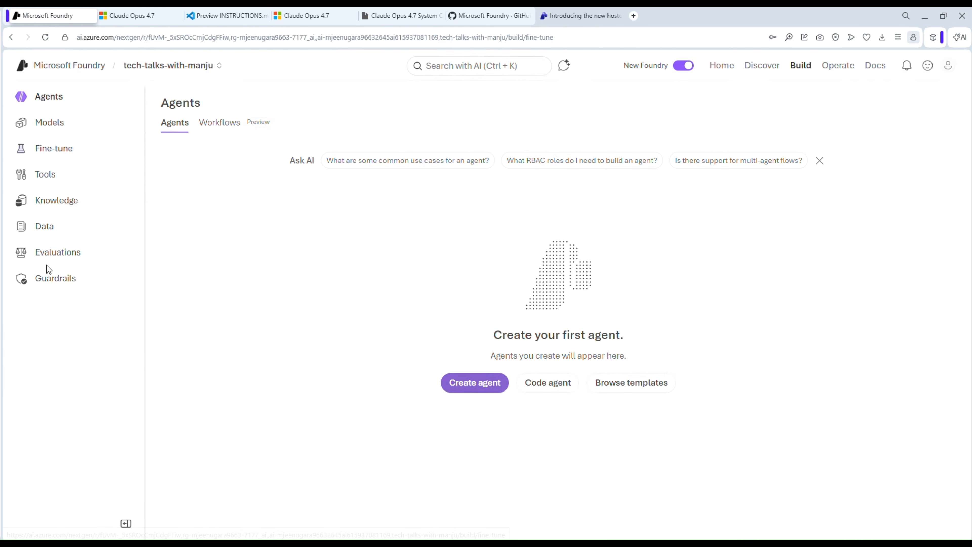
click(44, 182)
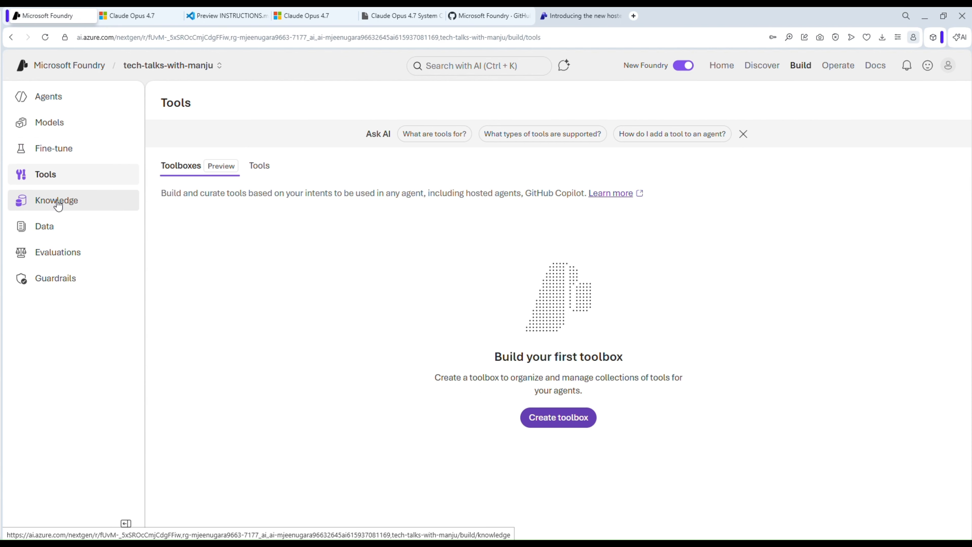
click(58, 207)
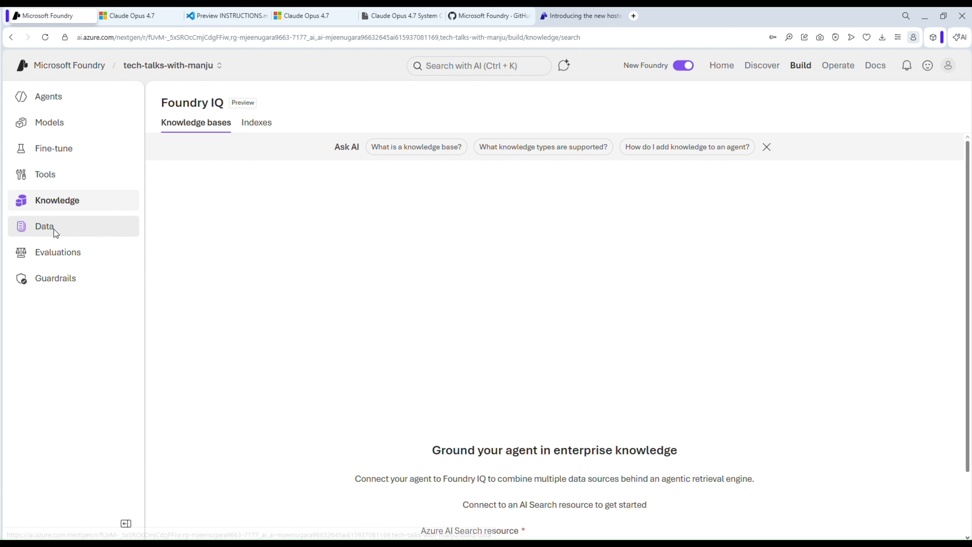
click(55, 234)
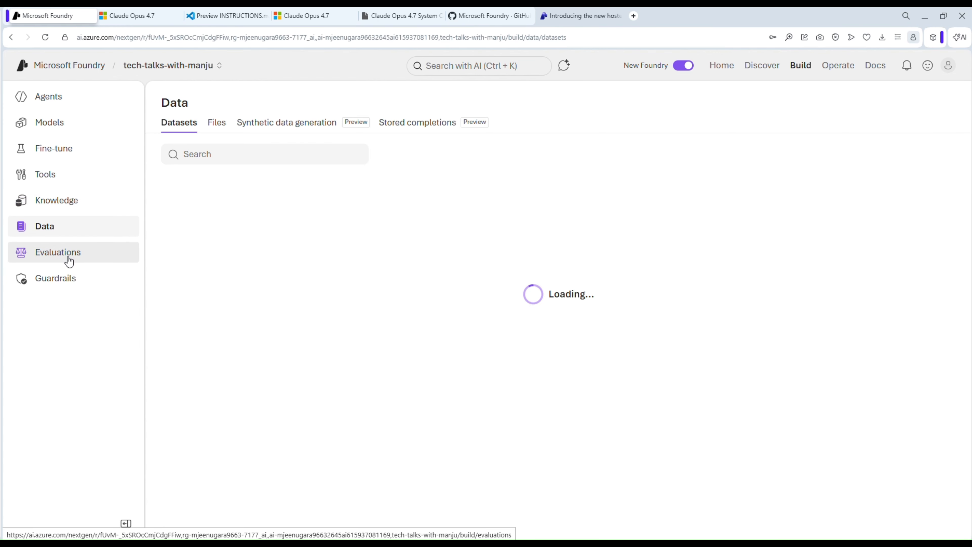
click(80, 285)
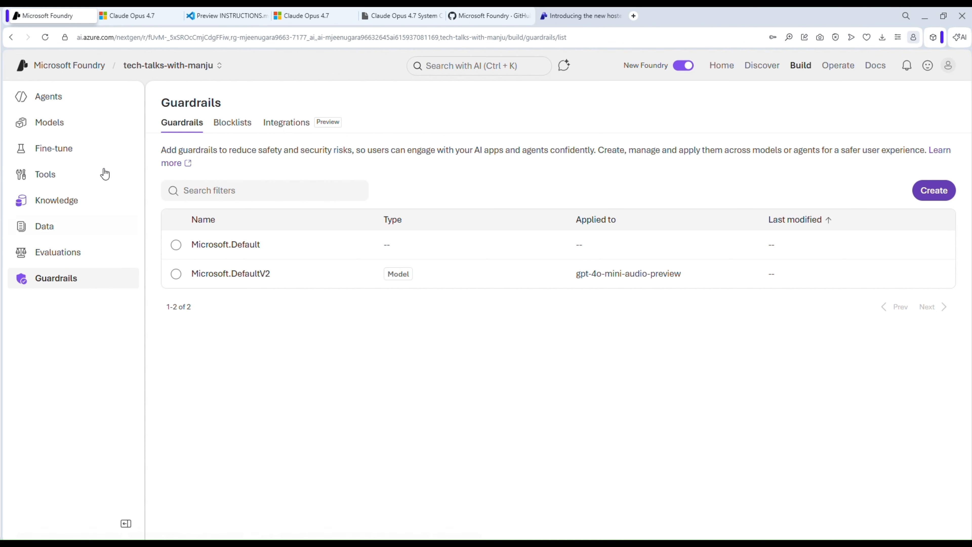
click(51, 97)
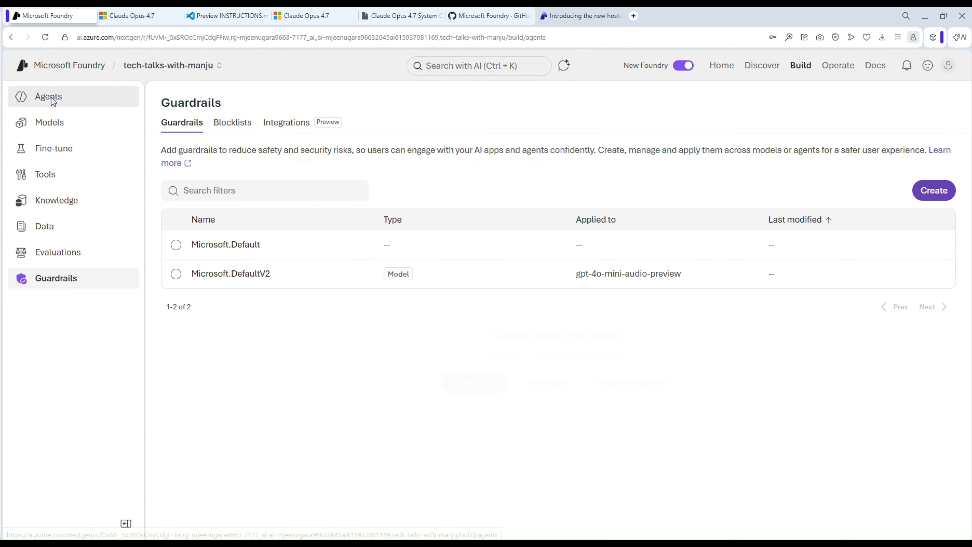
- Check the project switcher's options, then return to the Foundry home page and view its new arrivals and resource links
click(158, 67)
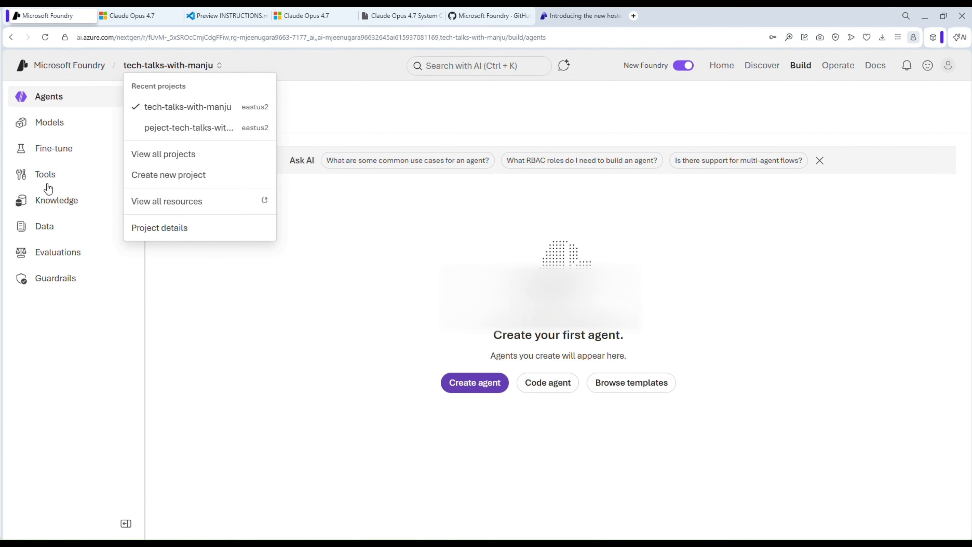
click(113, 347)
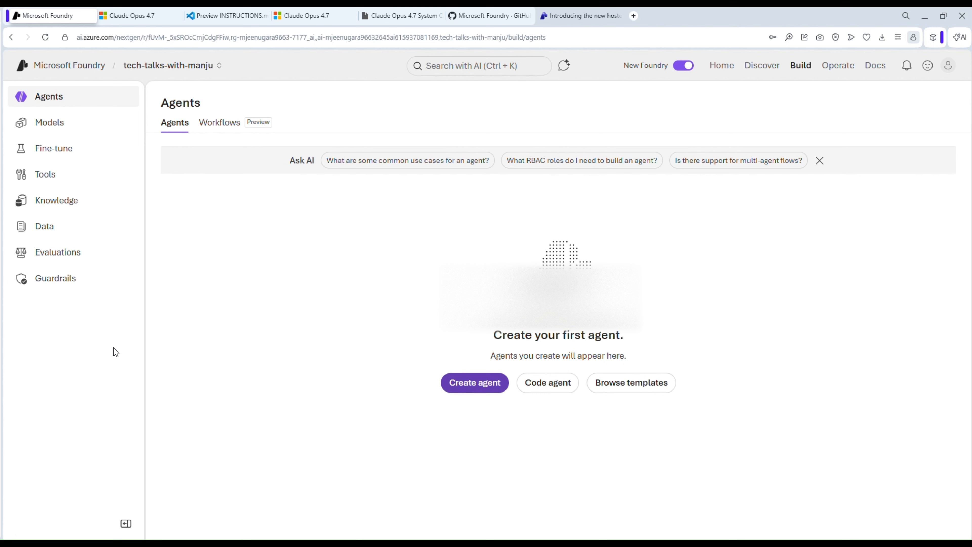
click(71, 66)
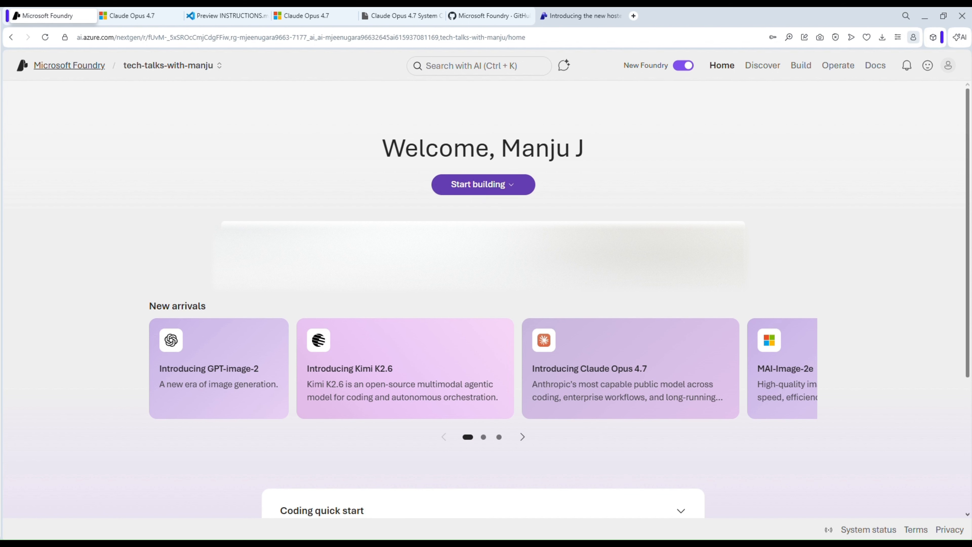
scroll(450, 486, down, 5)
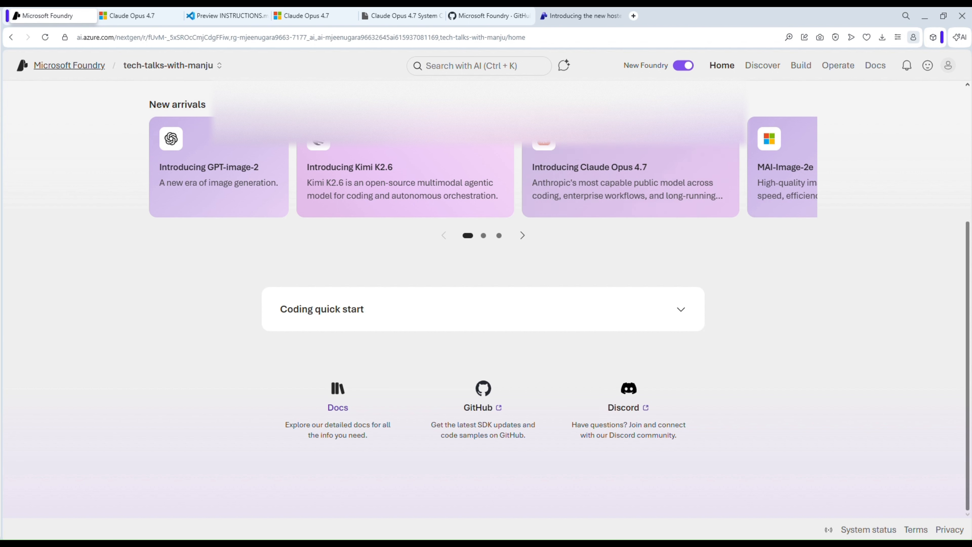
- Switch to VS Code for the Web, dismiss the registration and sign-in prompts, and start Foundry MCP, proceeding with the copied redirect URIs
click(212, 15)
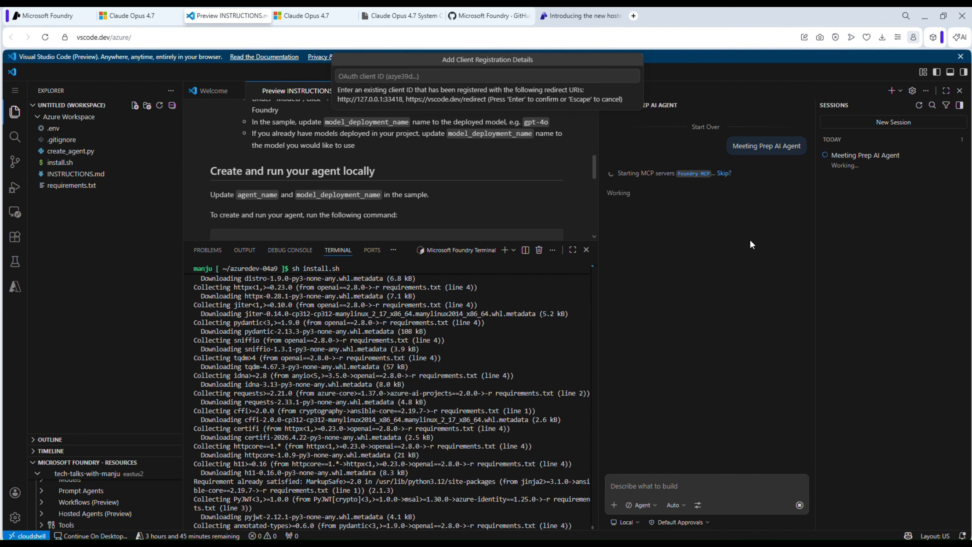
key(Escape)
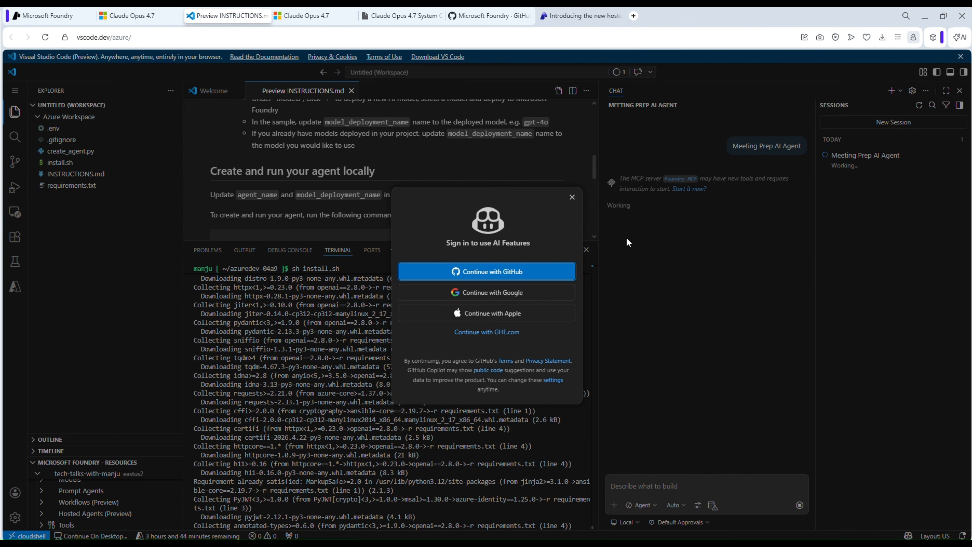
click(572, 197)
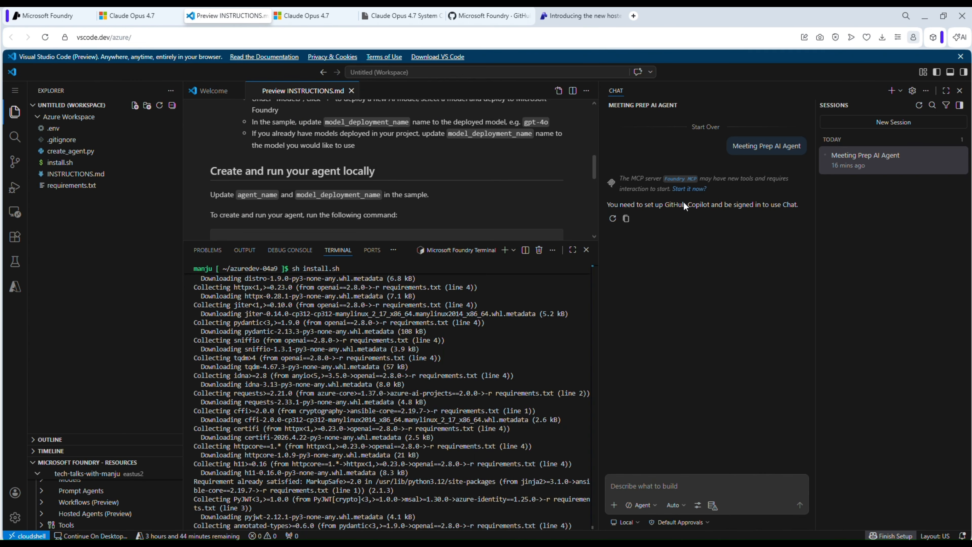
click(686, 189)
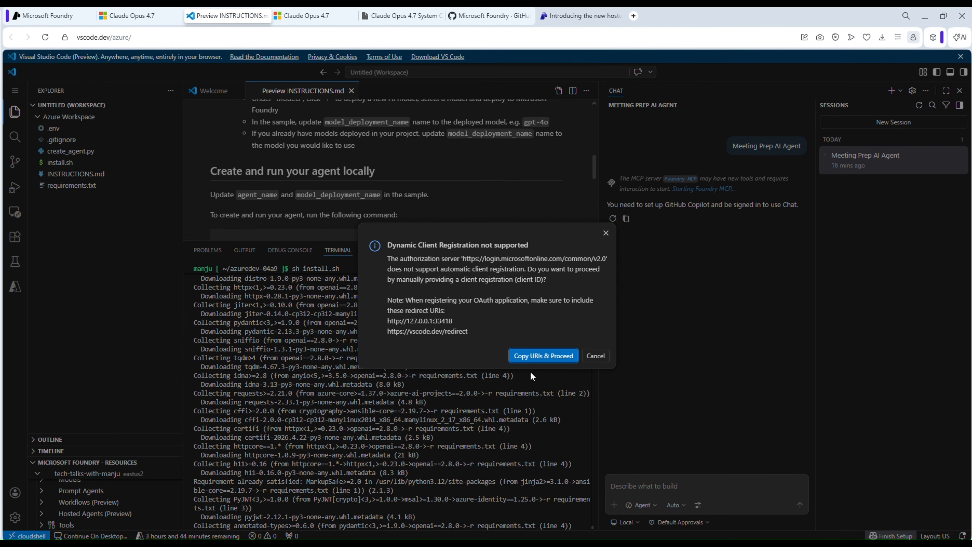
click(536, 356)
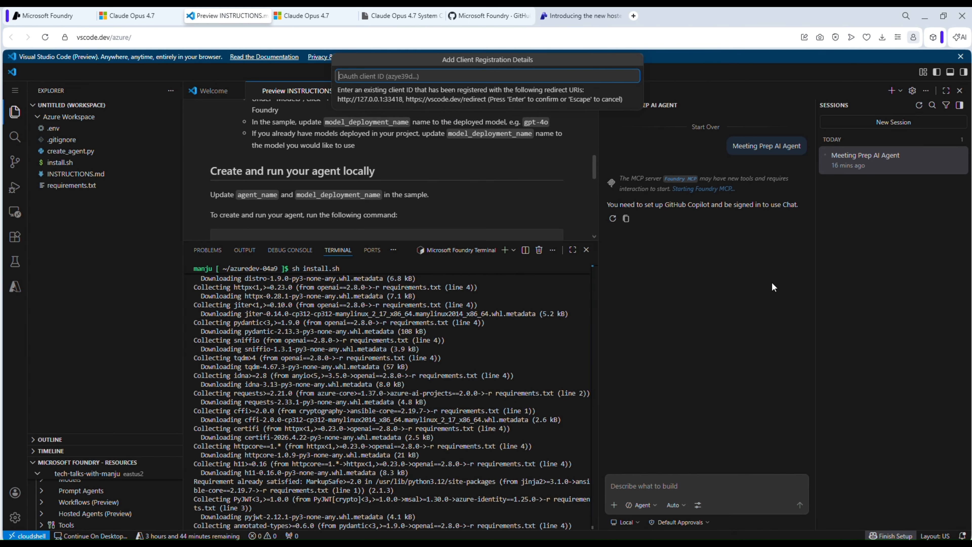
- Copy the earlier "Meeting Prep AI Agent" prompt and submit it again in the chat
drag(733, 147, 803, 150)
key(ctrl+c)
key(ctrl+d)
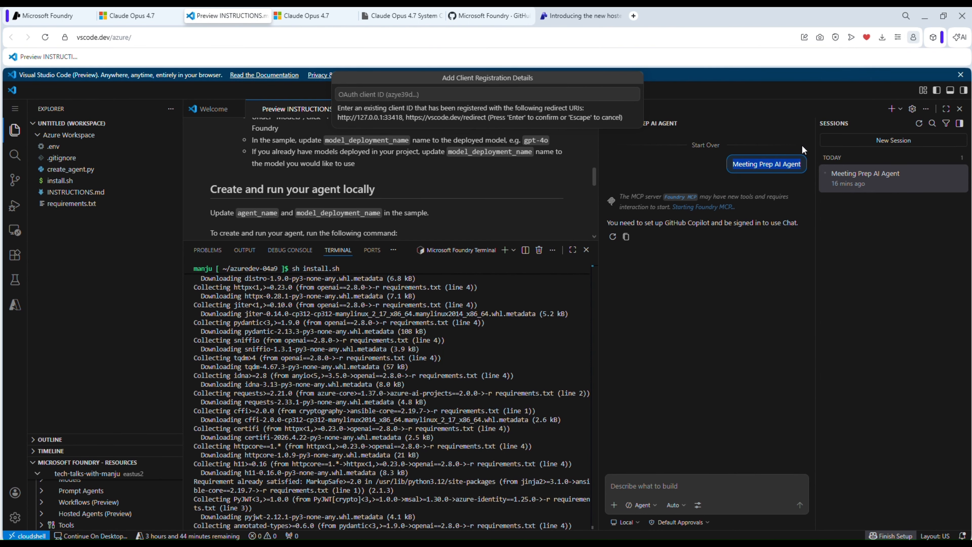
click(639, 488)
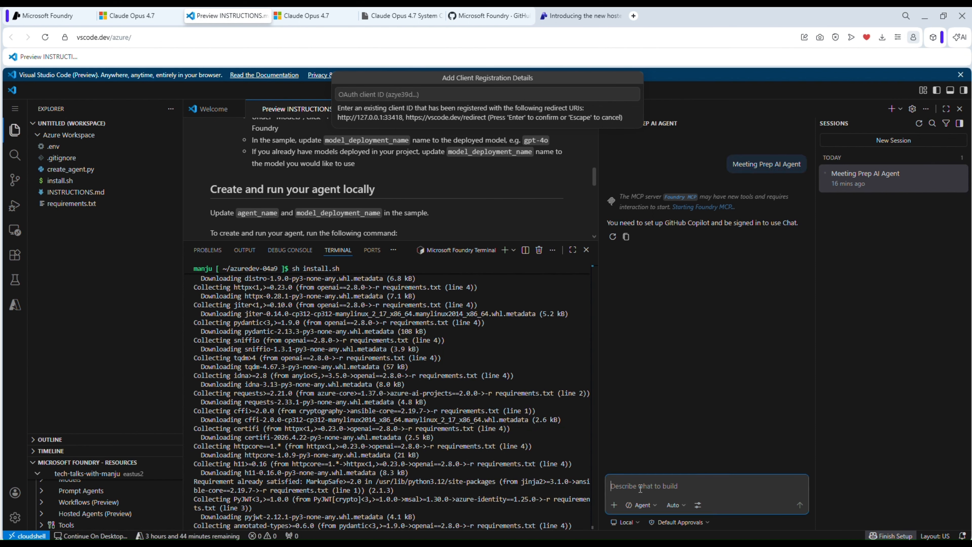
key(ctrl+v)
key(Return)
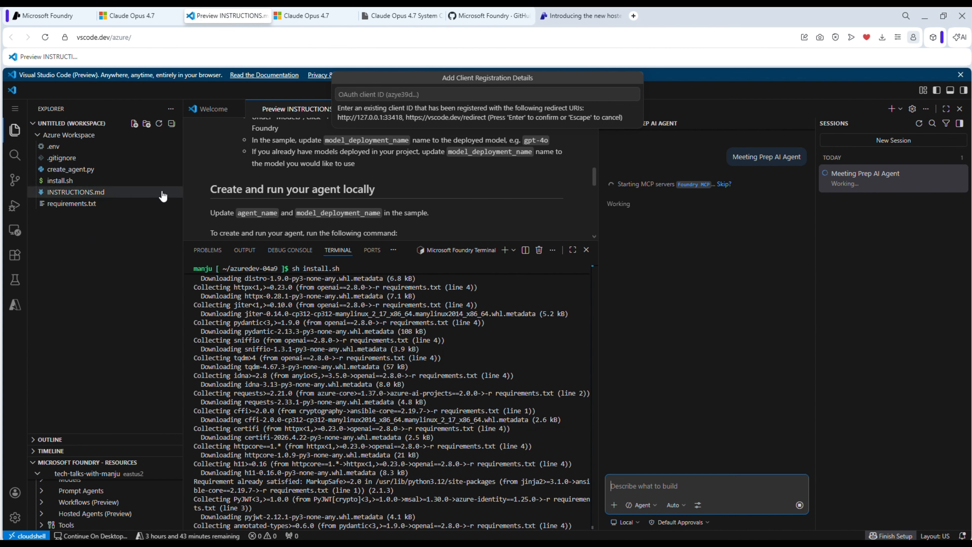
- Open create_agent.py and review its imports, project endpoint, agent and model deployment names, and agent definition
click(87, 173)
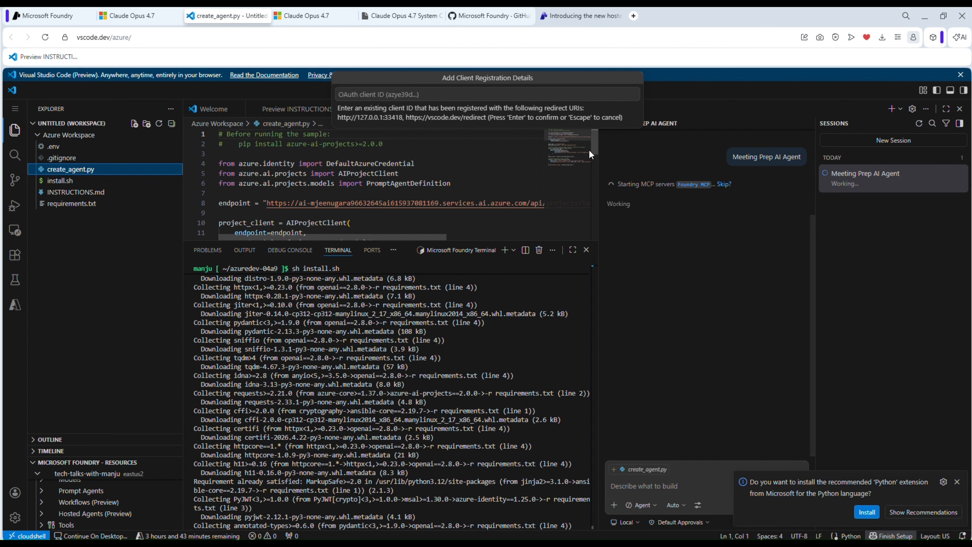
scroll(344, 209, down, 2)
scroll(343, 209, down, 10)
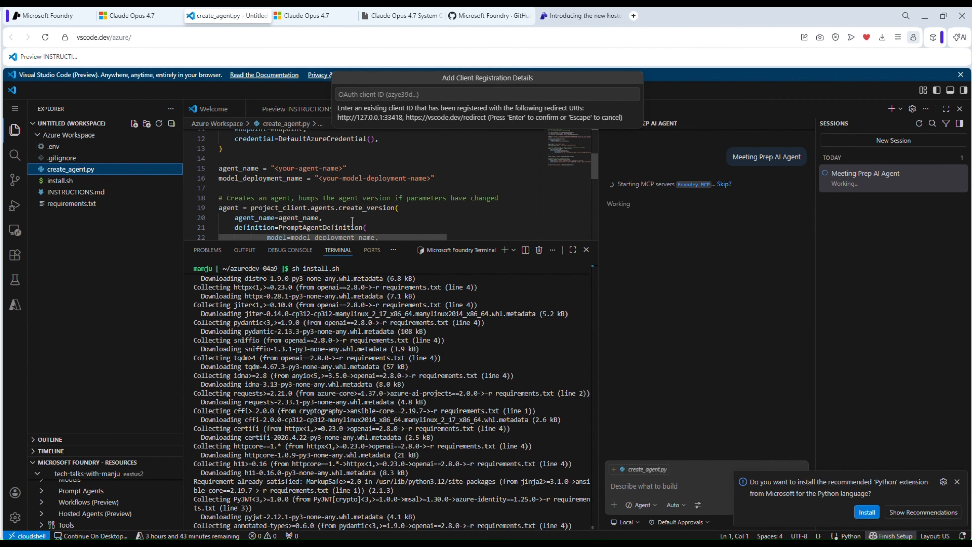
scroll(410, 206, up, 12)
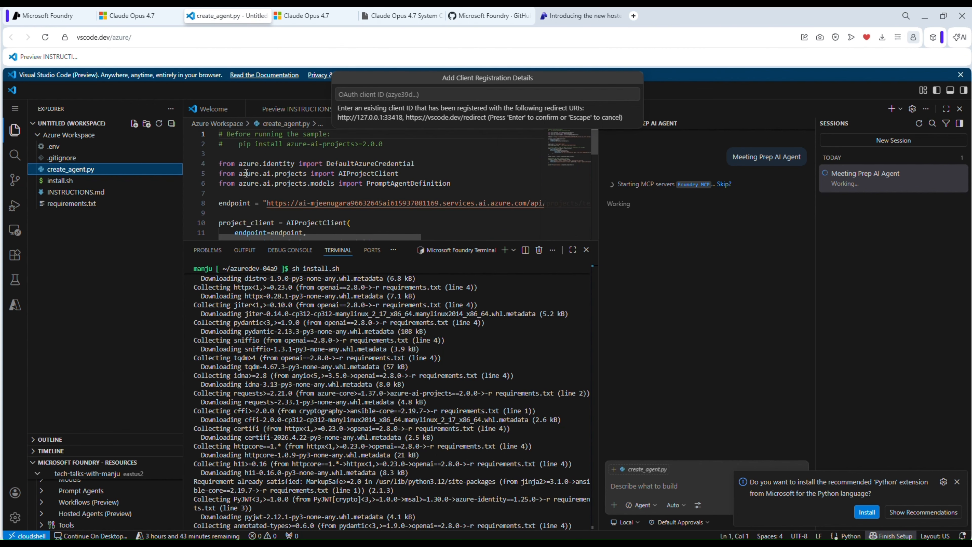
scroll(339, 210, down, 6)
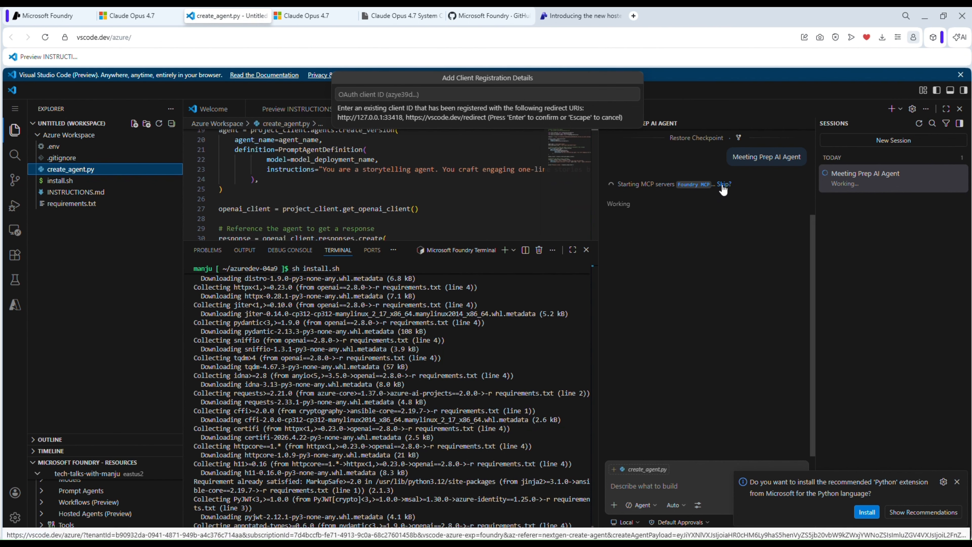
- Skip the Foundry MCP server startup, dismiss the AI features sign-in, and retry the "Meeting Prep AI Agent" chat request
click(723, 186)
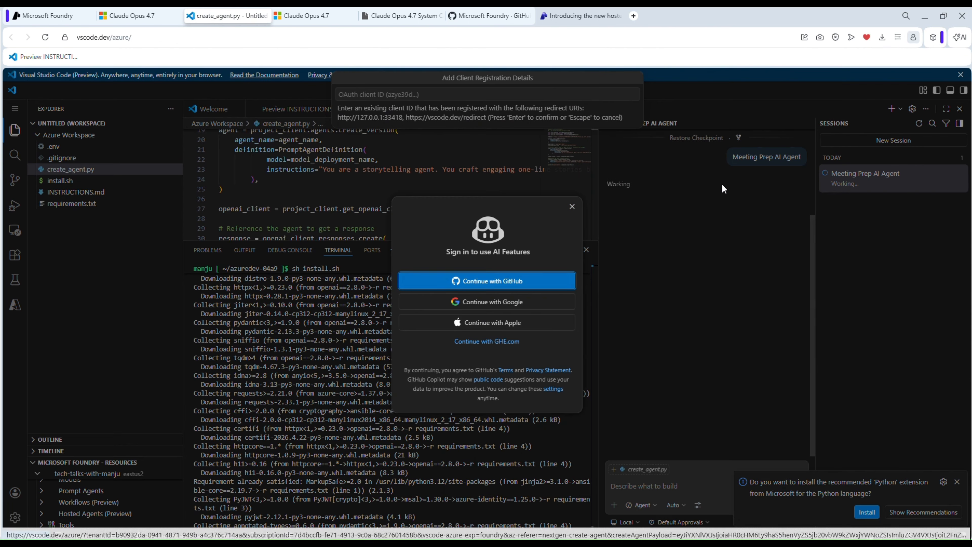
click(572, 207)
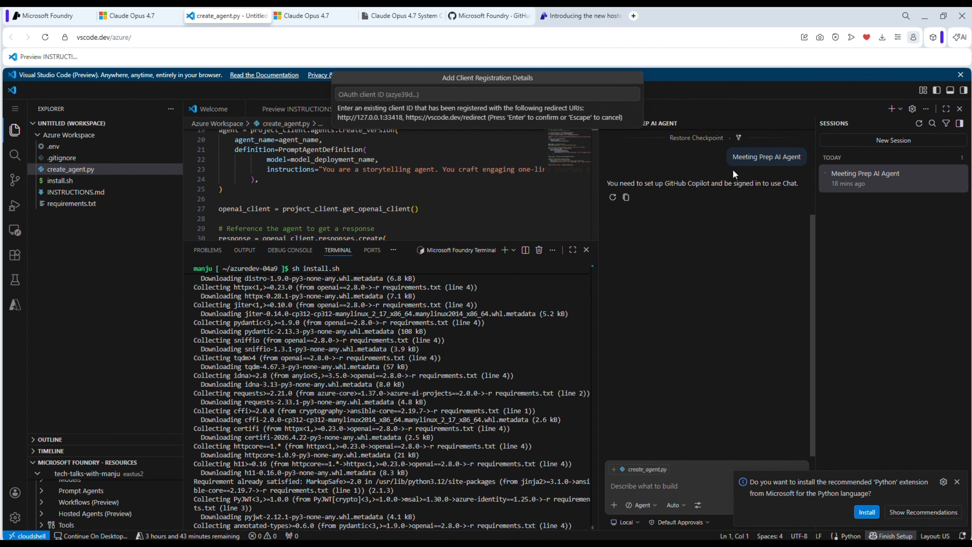
click(613, 197)
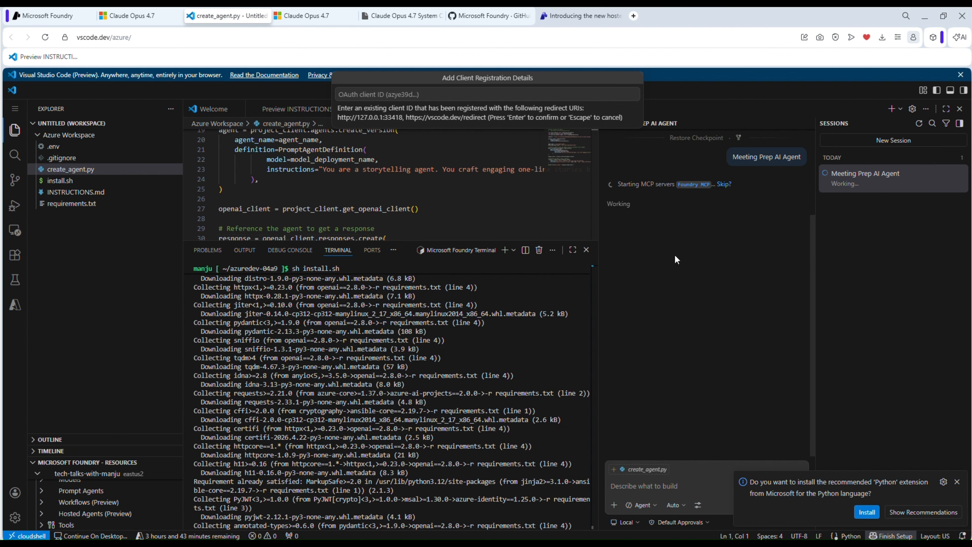
- Close the second Claude Opus 4.7 page and the Claude Opus 4.7 System Card, and switch back to Microsoft Foundry
middle_click(342, 18)
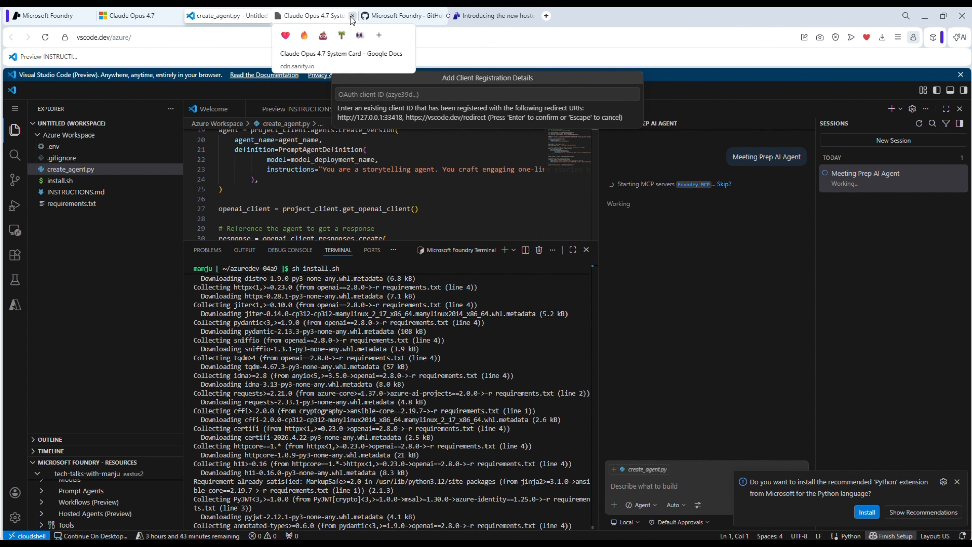
click(352, 16)
click(42, 16)
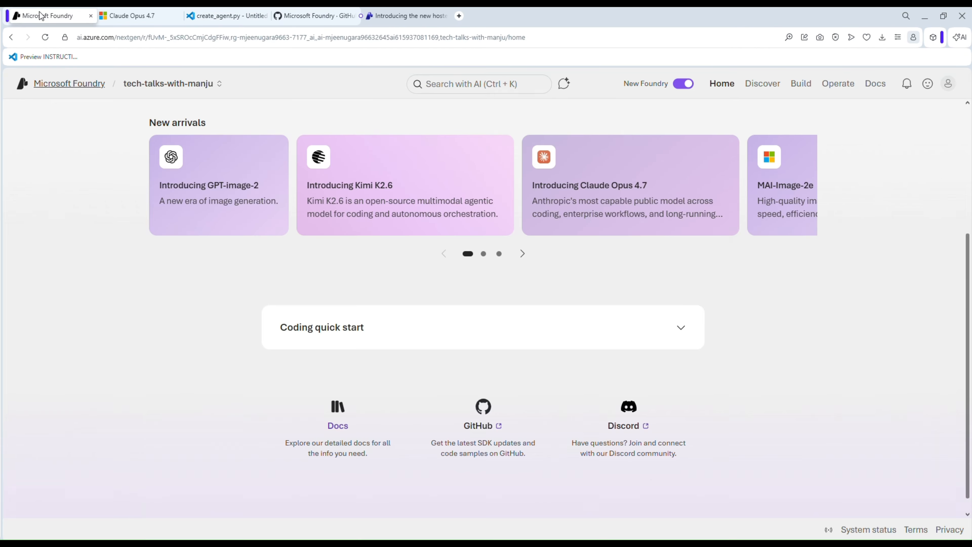
- Start building an agent from the home page and create it with the name "Meeting-help-agent"
scroll(460, 401, up, 5)
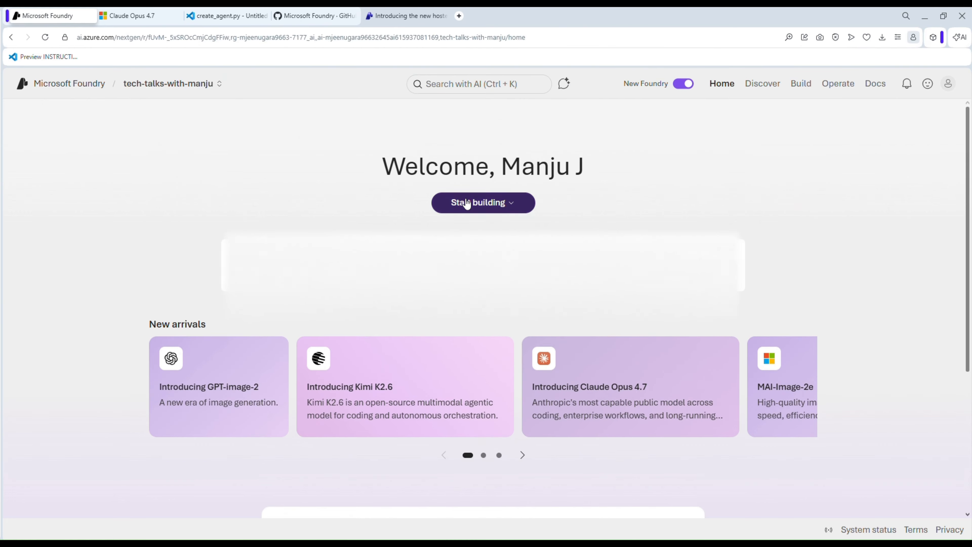
click(498, 202)
click(459, 226)
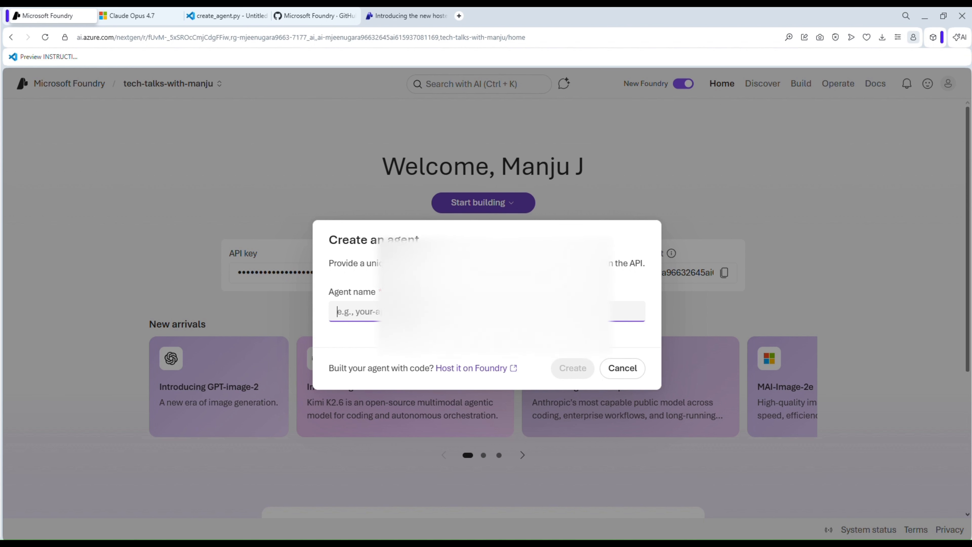
text(Ma)
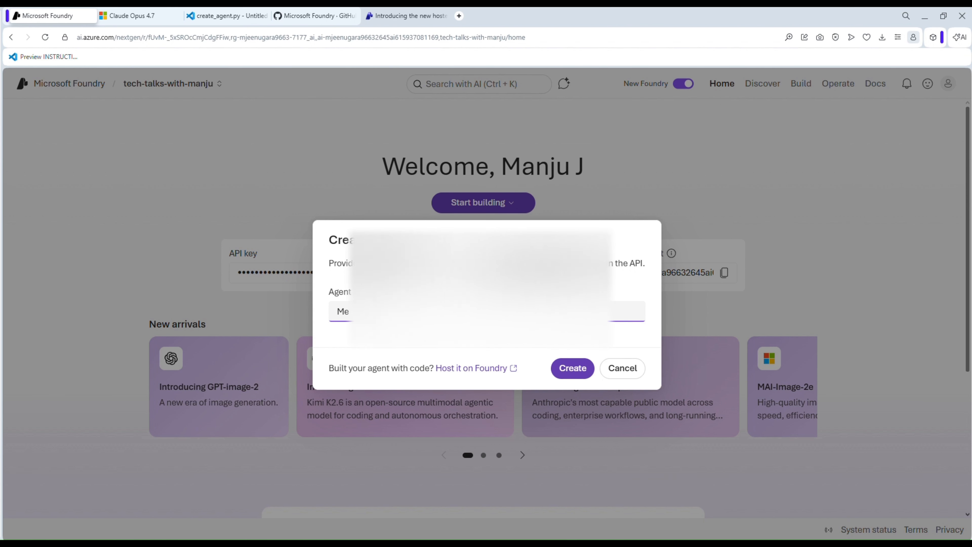
text(nju-)
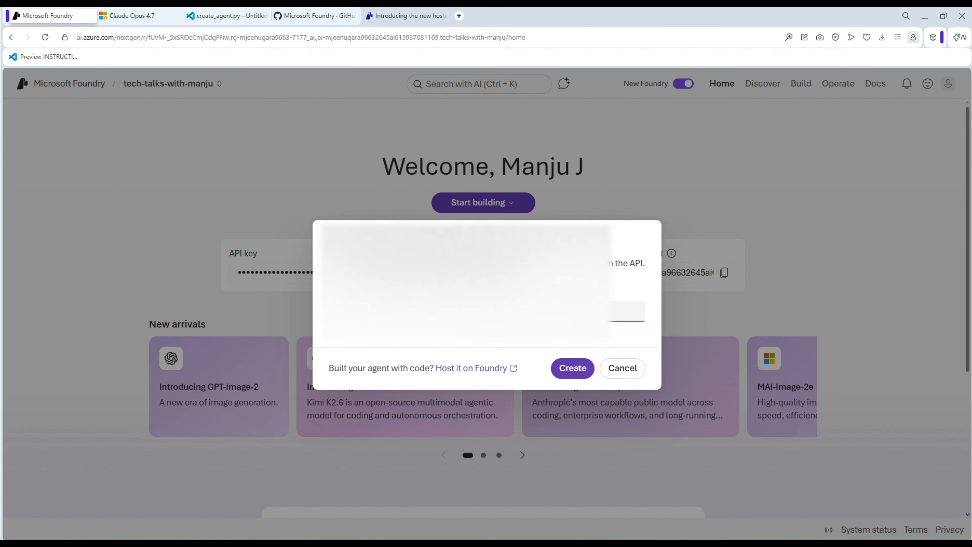
text(test-)
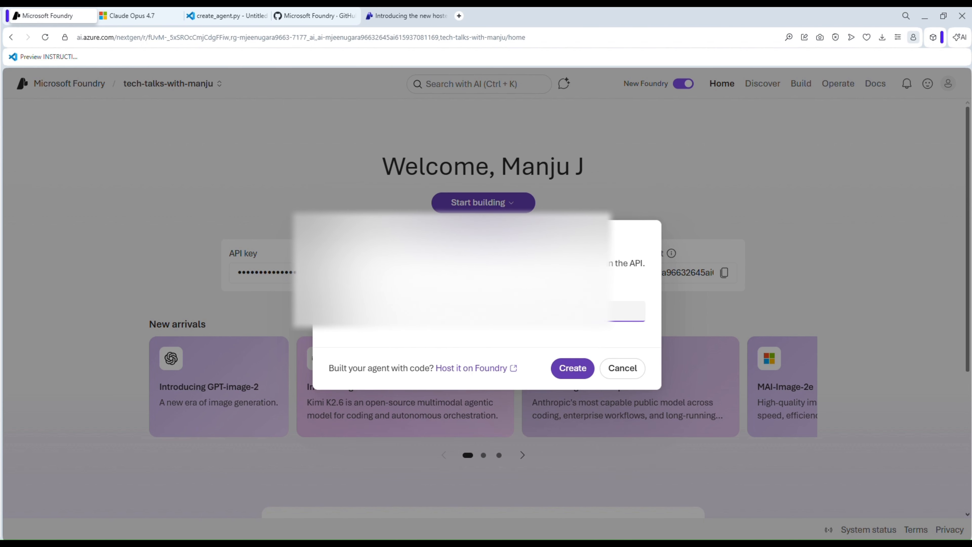
text(agent)
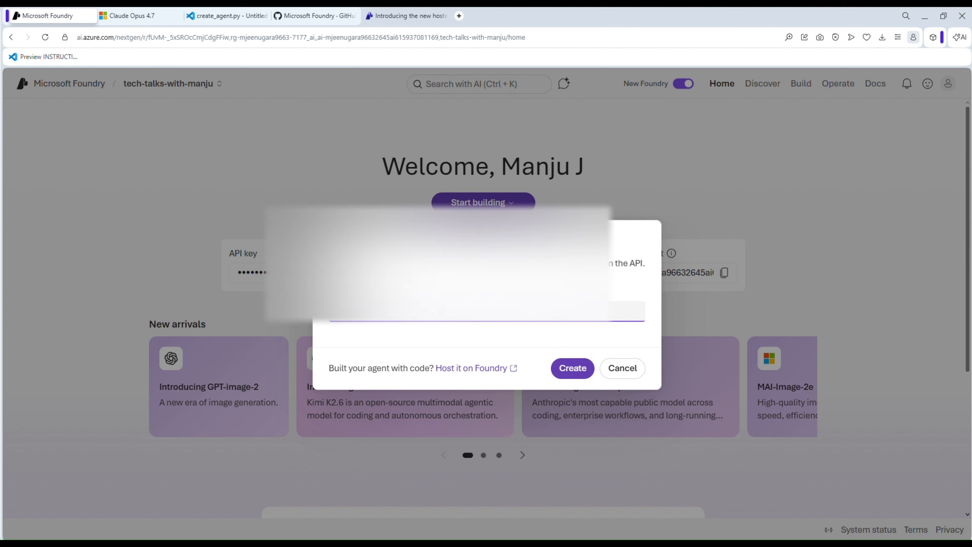
key(ctrl+a)
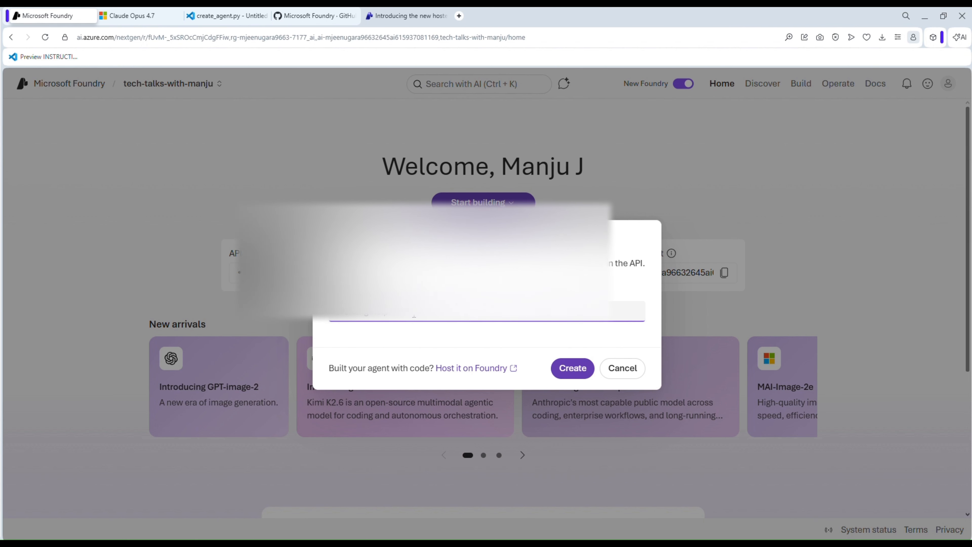
key(BackSpace)
text(Meeting-help-age)
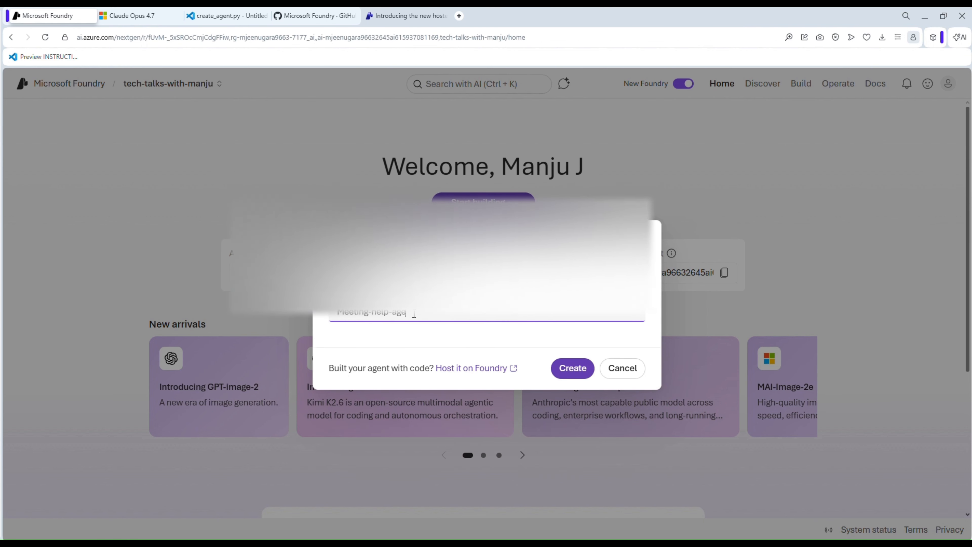
text(nt)
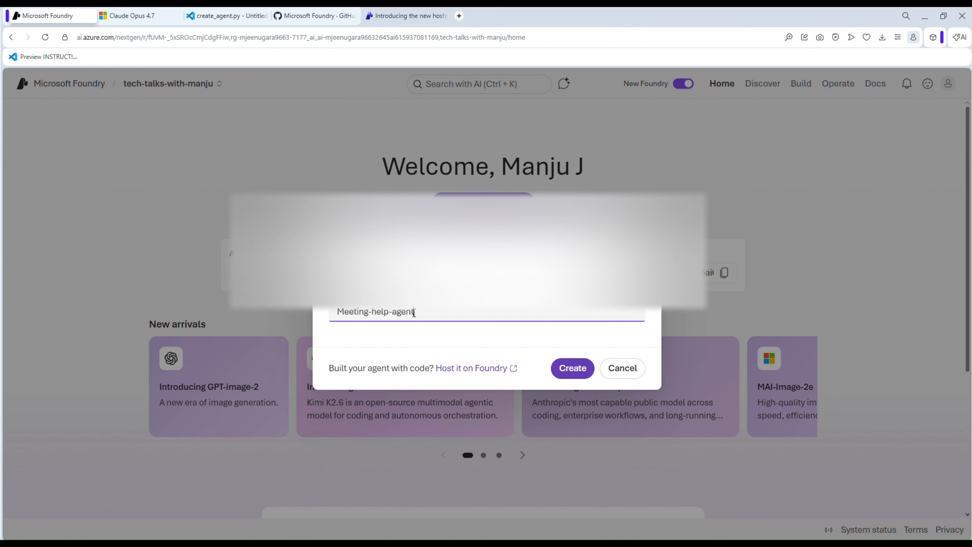
click(581, 371)
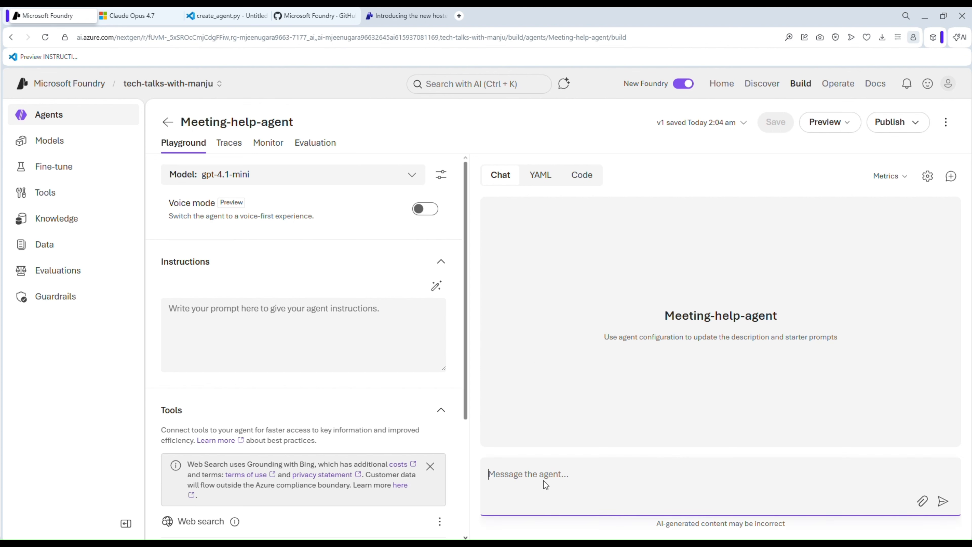
- Send the agent the chat message "List all the meetings in a day and schedule details"
text(L)
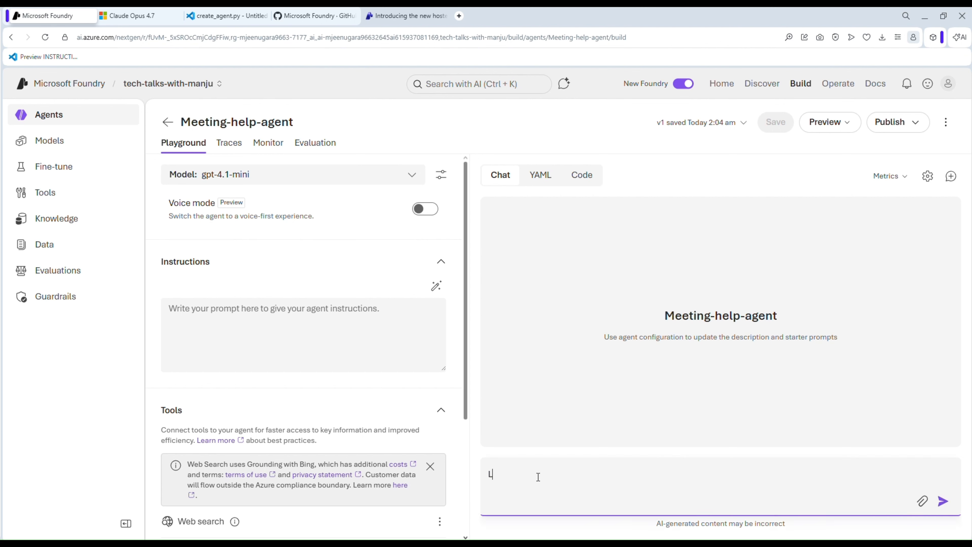
text(ist all the meetings in a day and sc)
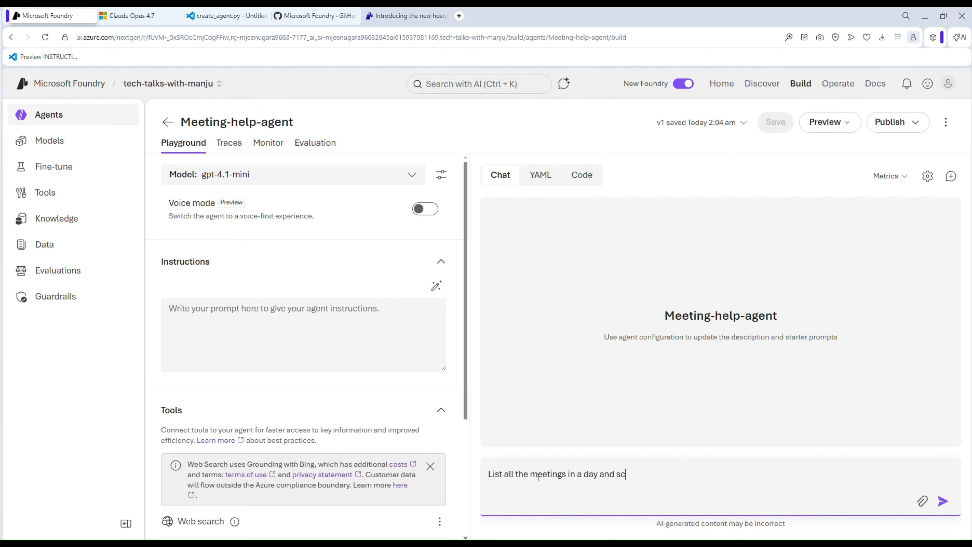
text(hedule details)
key(Return)
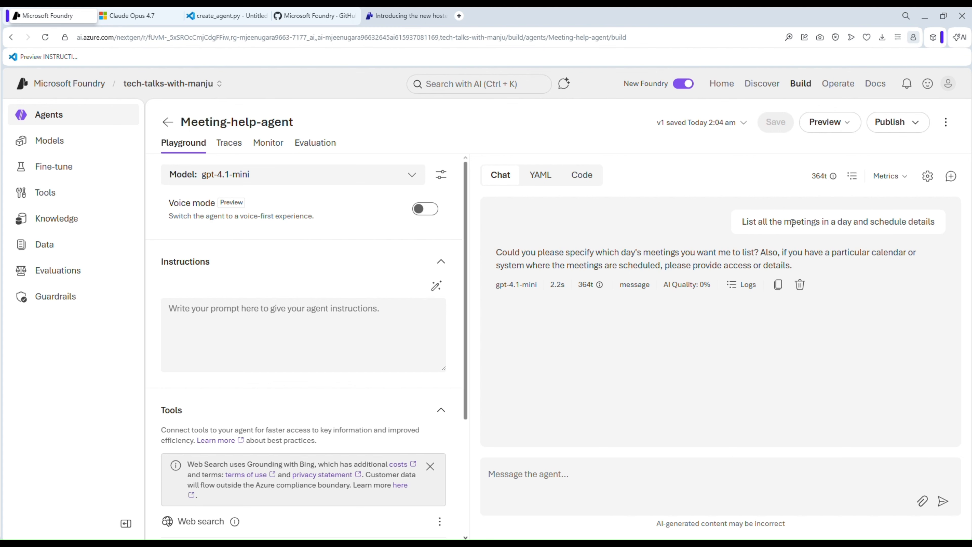
- Answer the agent's follow-up question in the chat with "Weekdays"
click(515, 471)
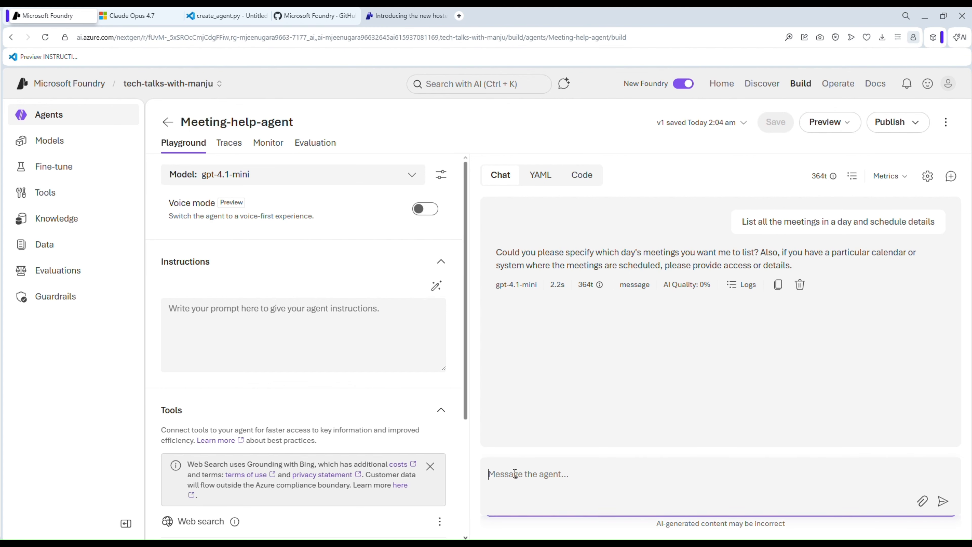
text(Weekdays)
key(Return)
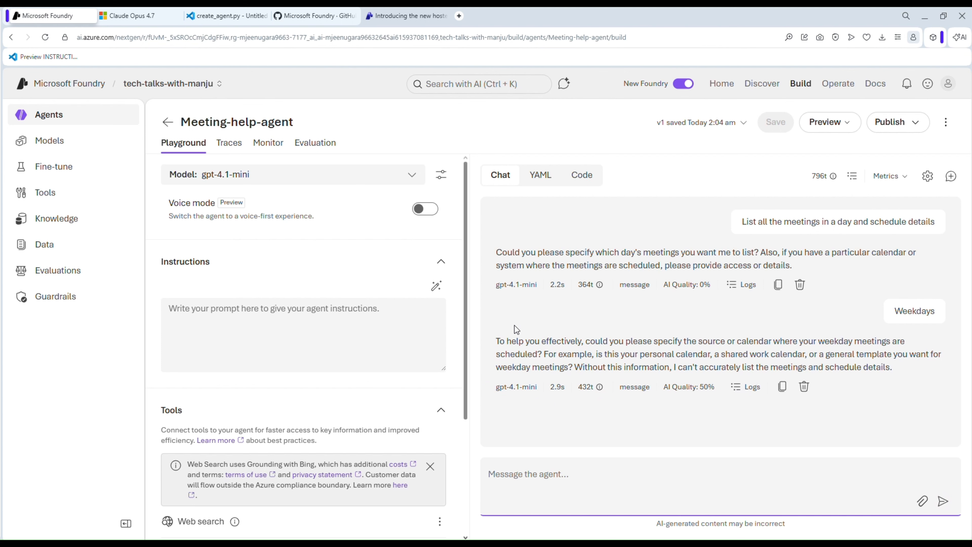
mouse_move(660, 387)
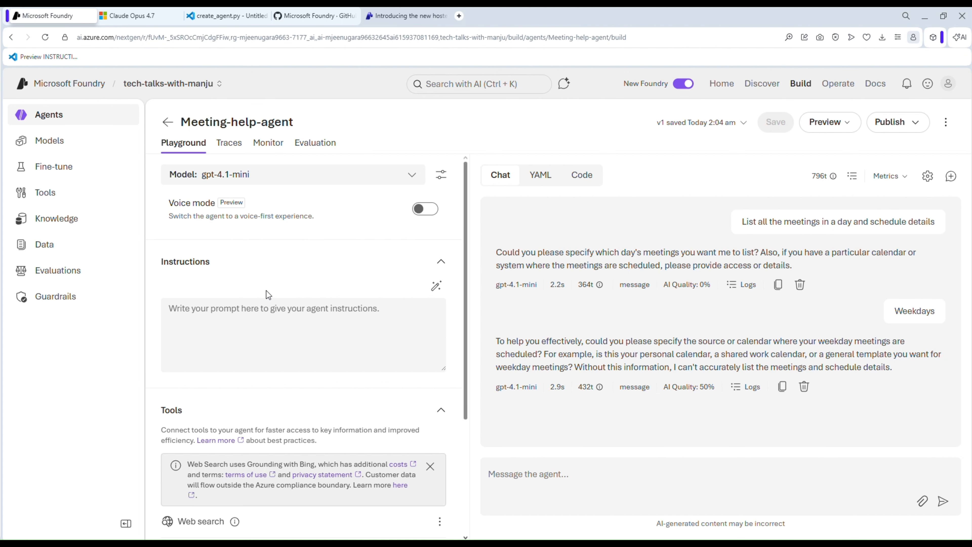
- Review the agent's conversation traces and its monitoring dashboard, covering operational metrics, evaluations and scheduled red teaming runs
click(228, 143)
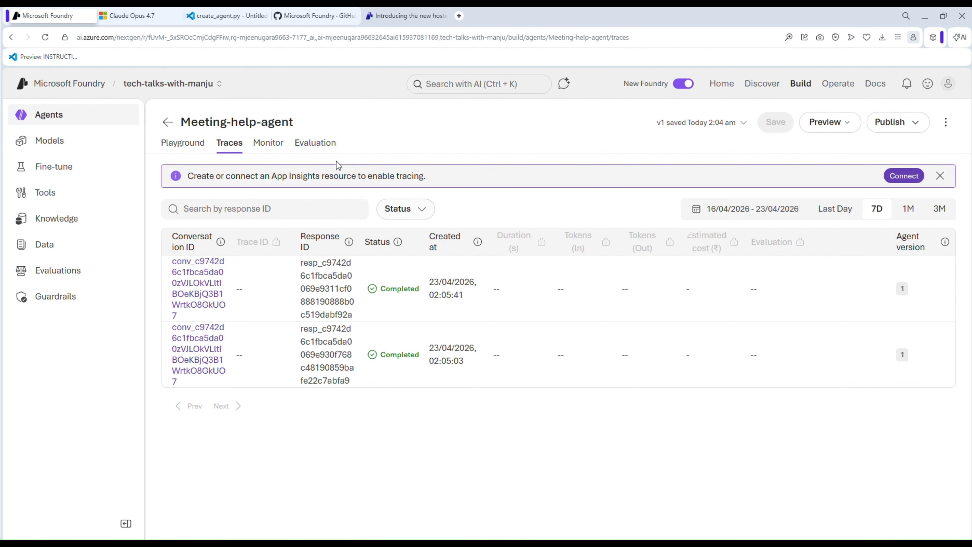
click(263, 147)
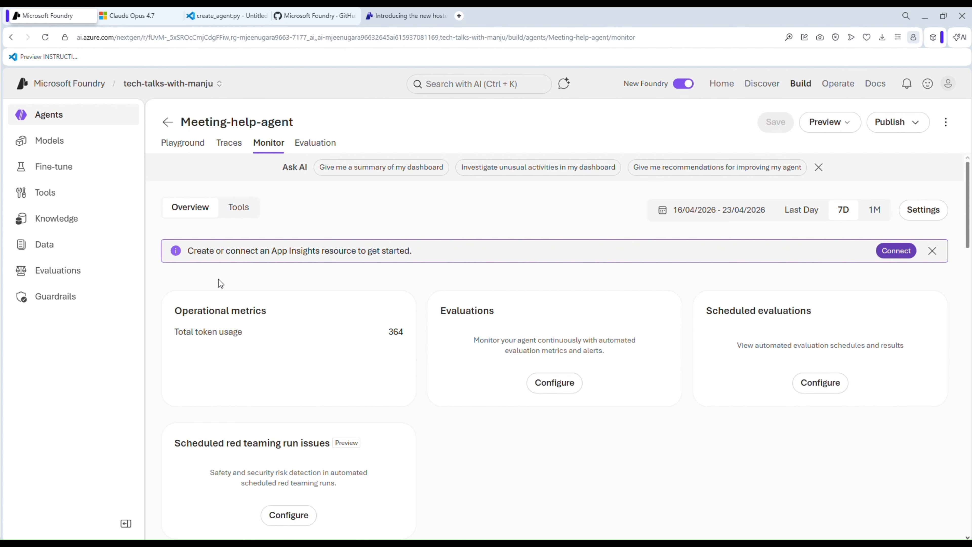
scroll(310, 392, down, 3)
scroll(662, 398, down, 3)
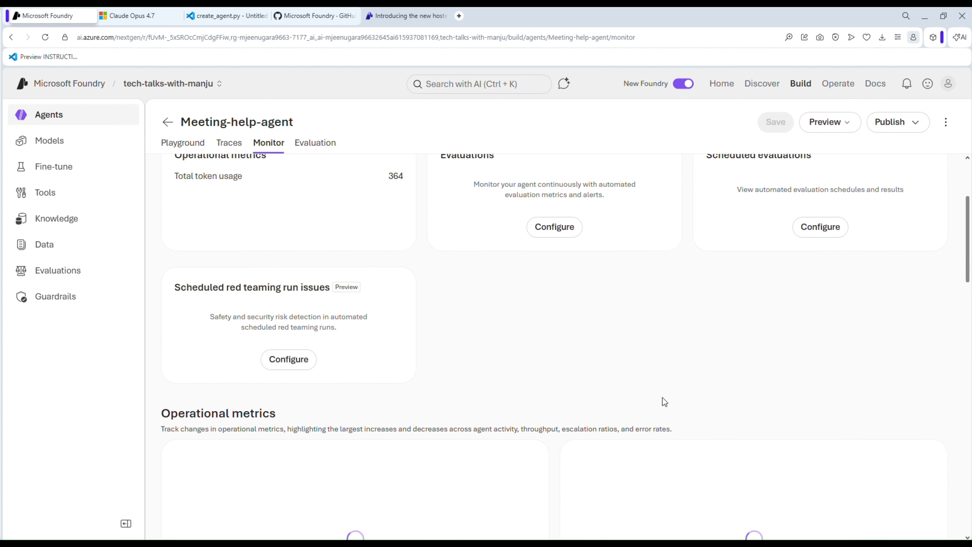
scroll(513, 427, up, 2)
scroll(586, 420, down, 2)
scroll(532, 400, up, 3)
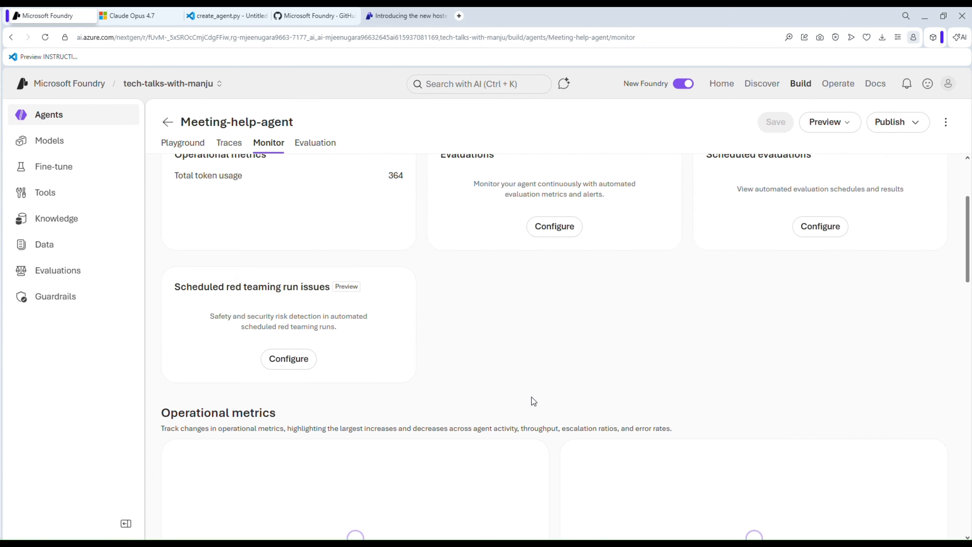
scroll(662, 408, down, 10)
scroll(465, 426, down, 6)
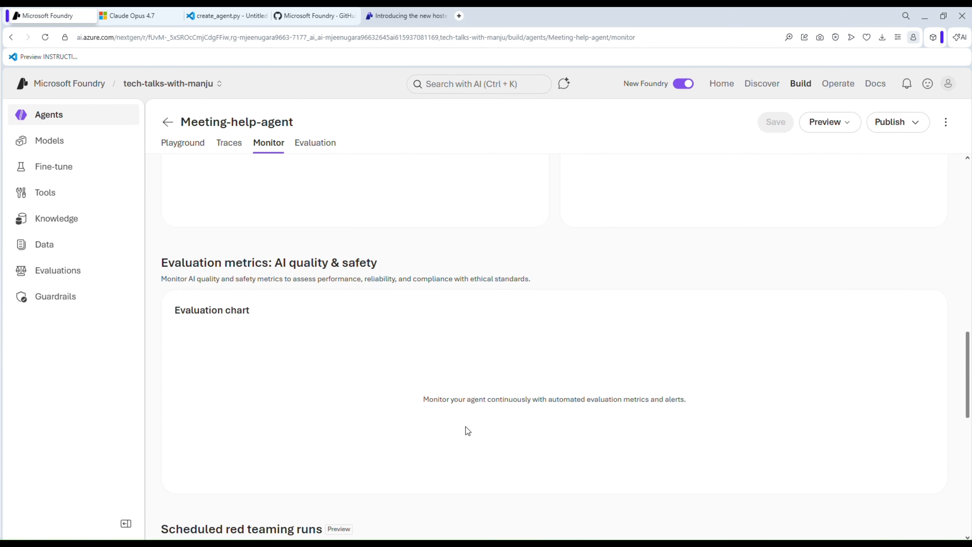
scroll(579, 421, up, 11)
scroll(579, 421, up, 4)
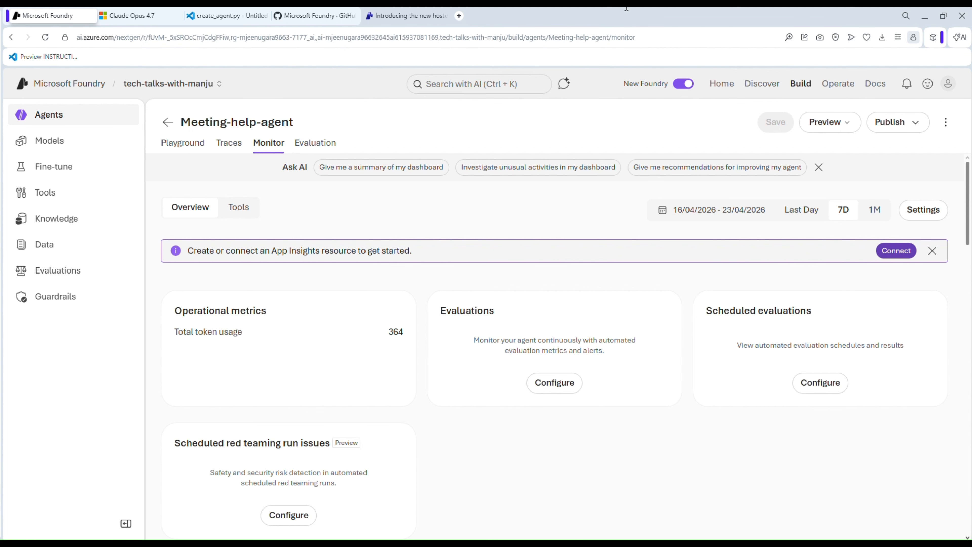
- Switch to the Dev Blogs article on the new hosted agents and highlight "Foundry Agent Service" in its title
click(373, 21)
click(496, 213)
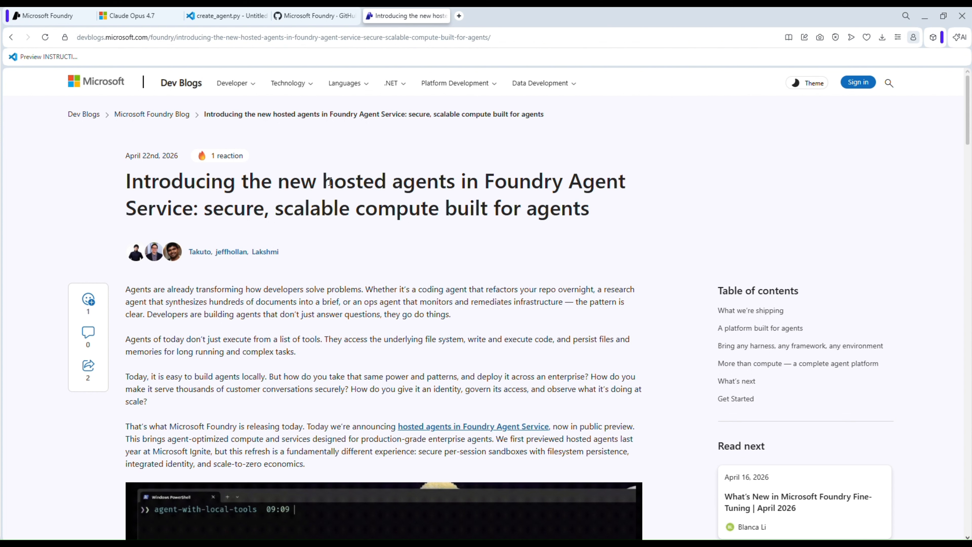
drag(485, 182, 499, 241)
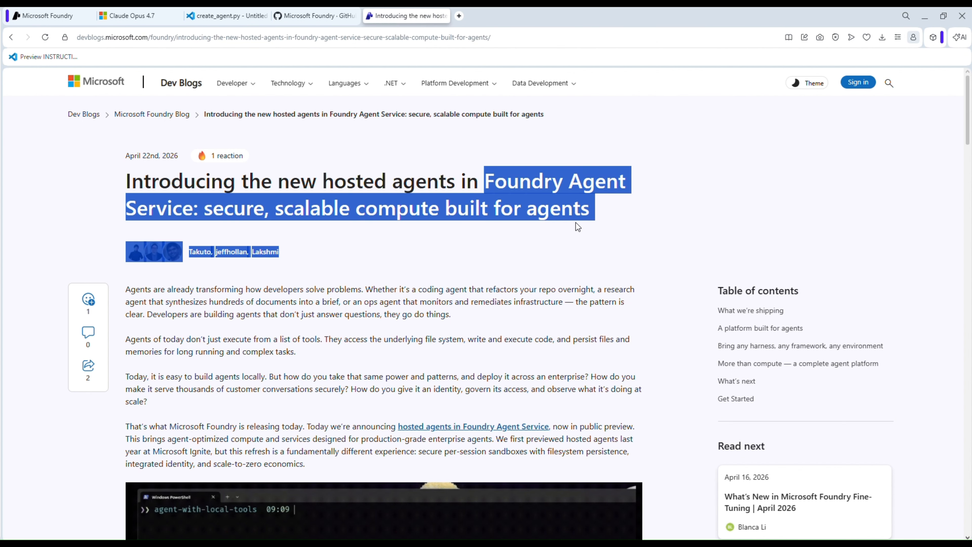
drag(576, 222, 627, 224)
click(527, 241)
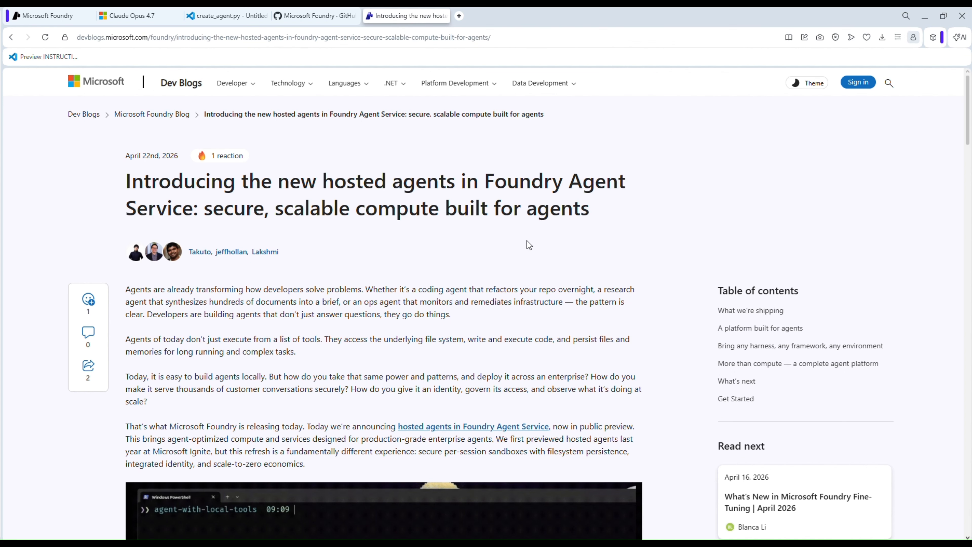
scroll(390, 503, down, 1)
scroll(391, 503, up, 1)
drag(487, 183, 195, 210)
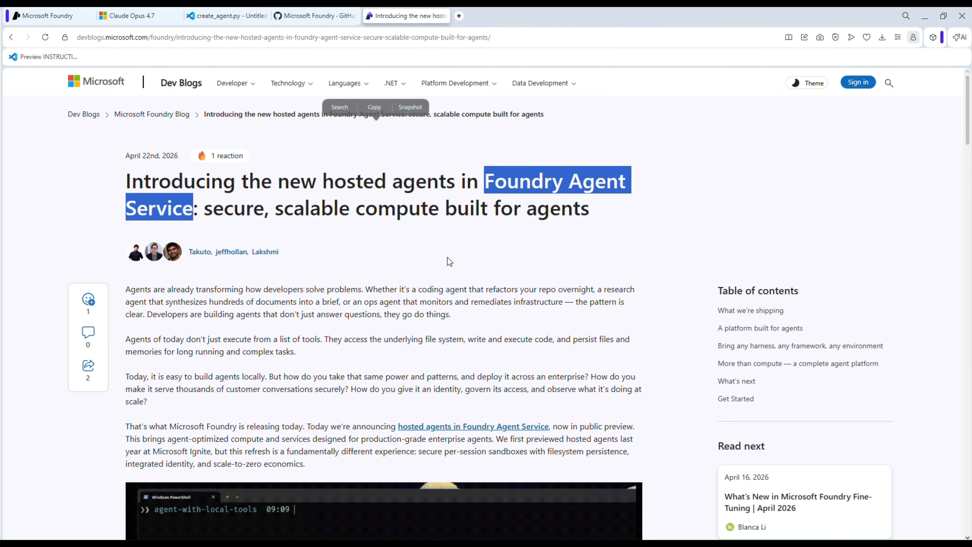
- Read the article's "What we're shipping" section with its core capabilities and skim on to "Get Started"
scroll(447, 257, down, 7)
scroll(451, 282, down, 8)
scroll(451, 283, up, 8)
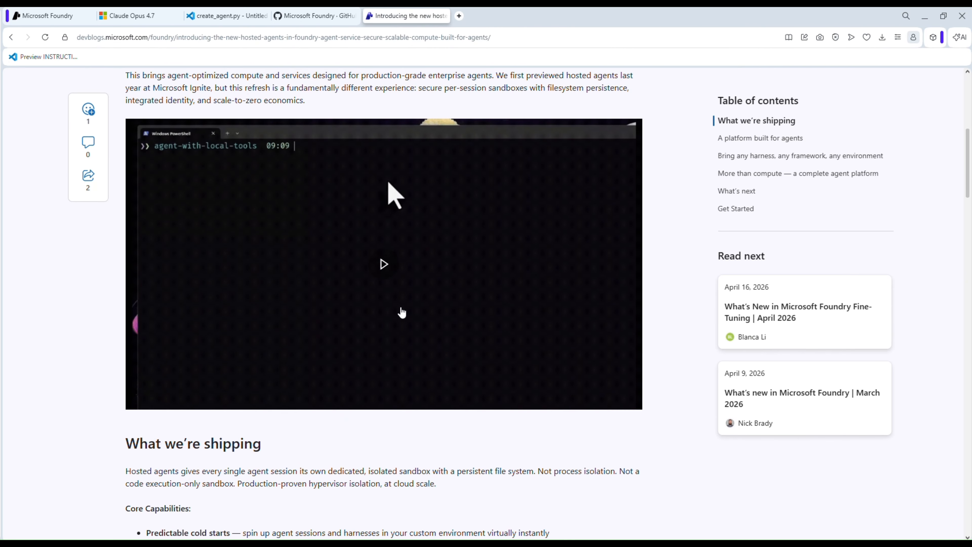
scroll(291, 275, down, 6)
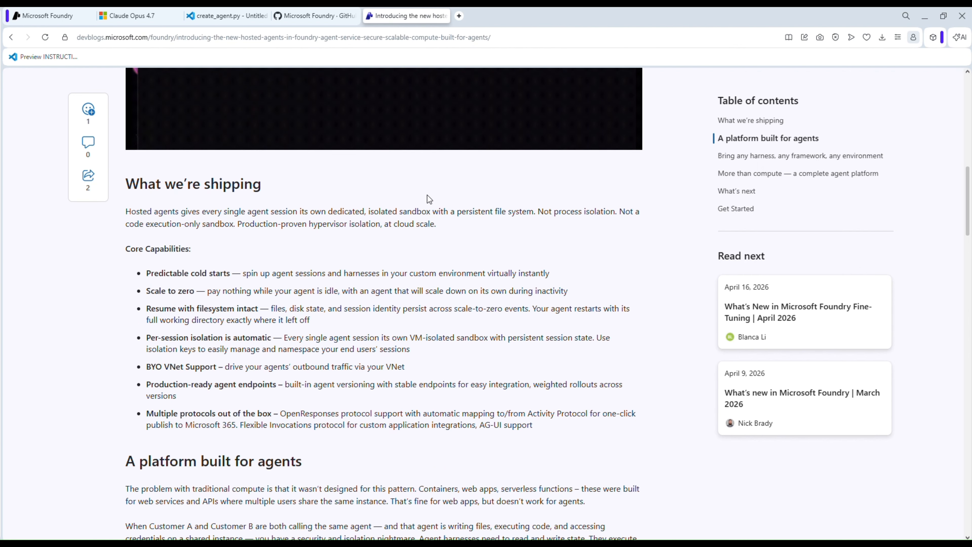
scroll(446, 230, down, 4)
scroll(431, 332, down, 20)
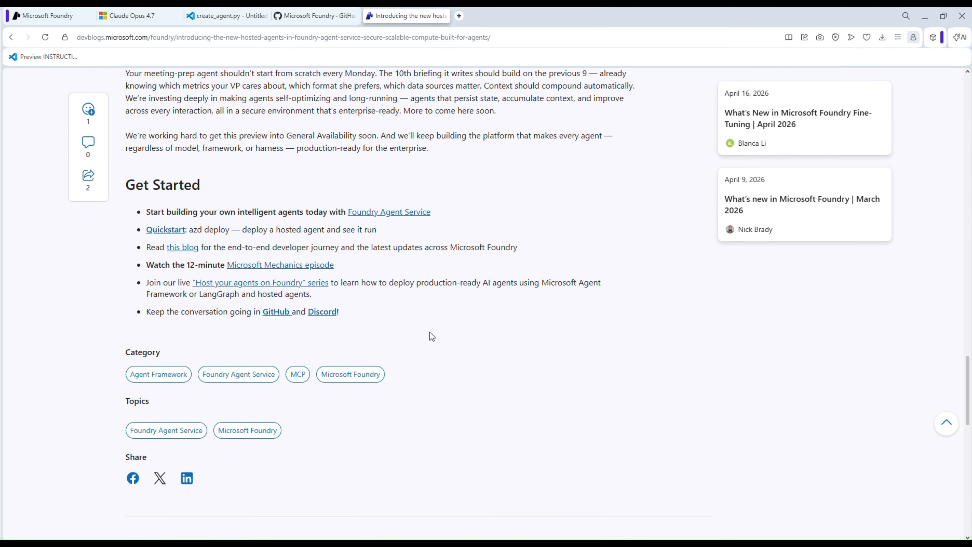
- Go back through the complete agent platform section and examine the Traditional Compute versus Hosted Agents table, highlighting "Isolation"
scroll(430, 332, up, 1)
scroll(458, 248, up, 6)
scroll(418, 317, up, 3)
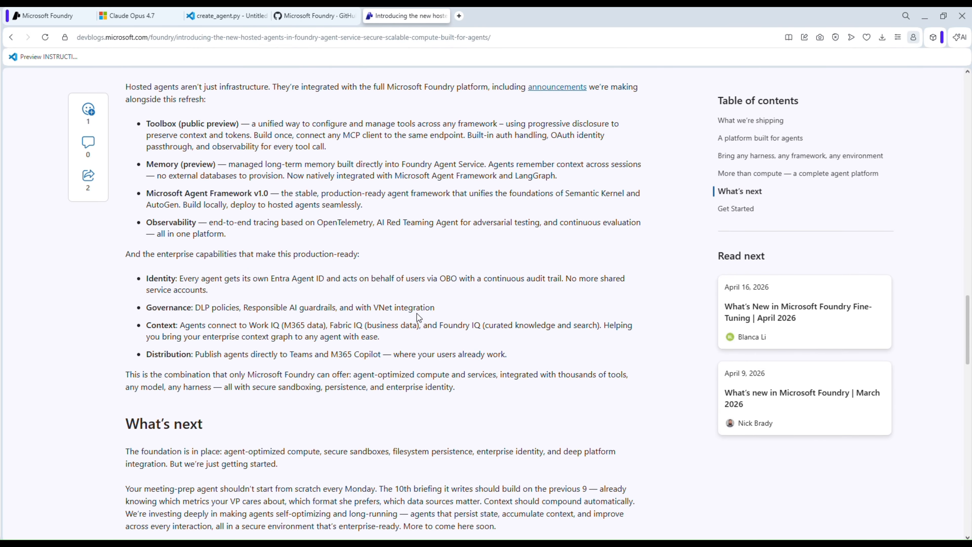
scroll(418, 317, up, 4)
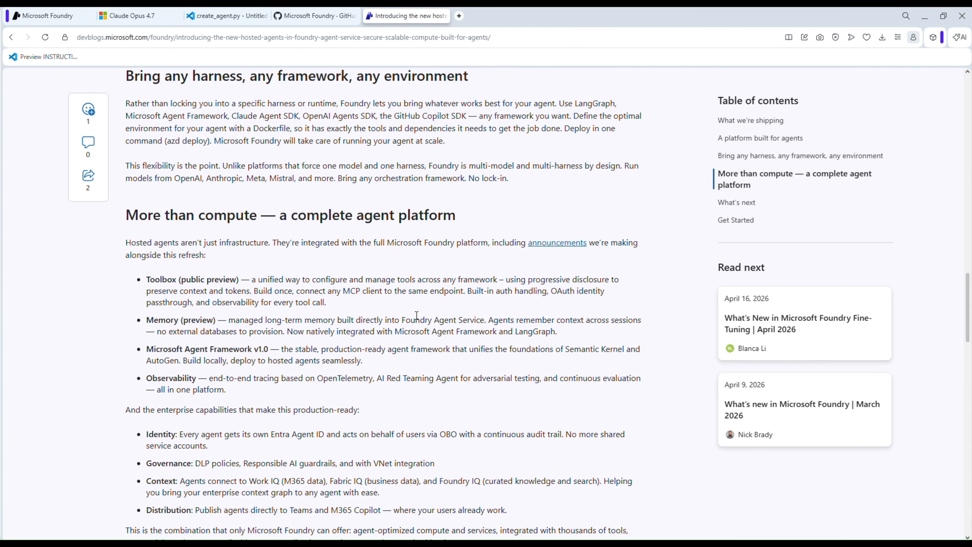
scroll(417, 315, up, 7)
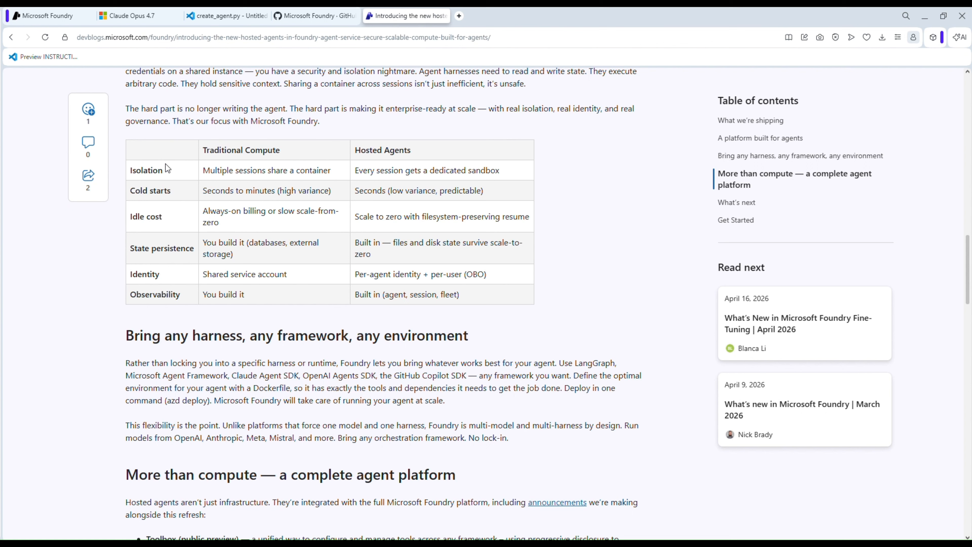
drag(162, 173, 130, 176)
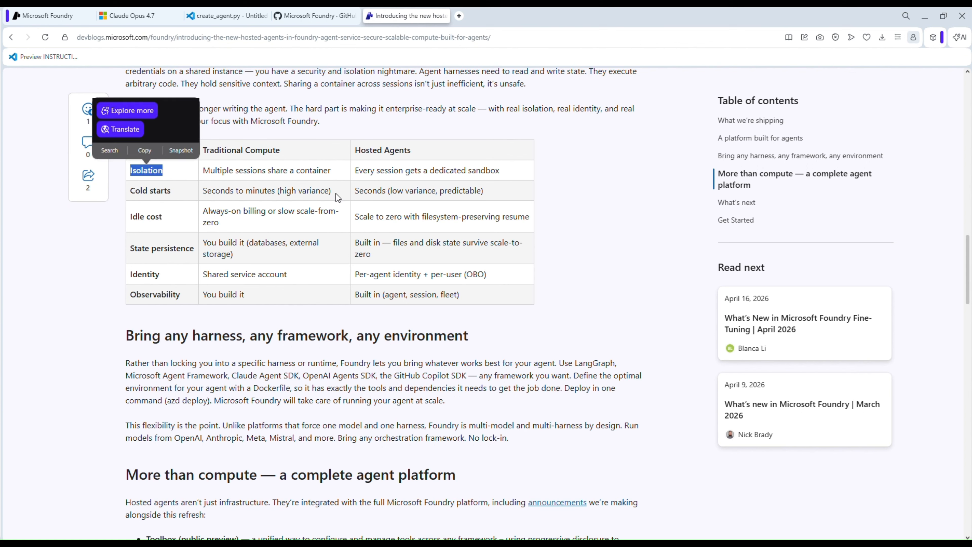
click(557, 228)
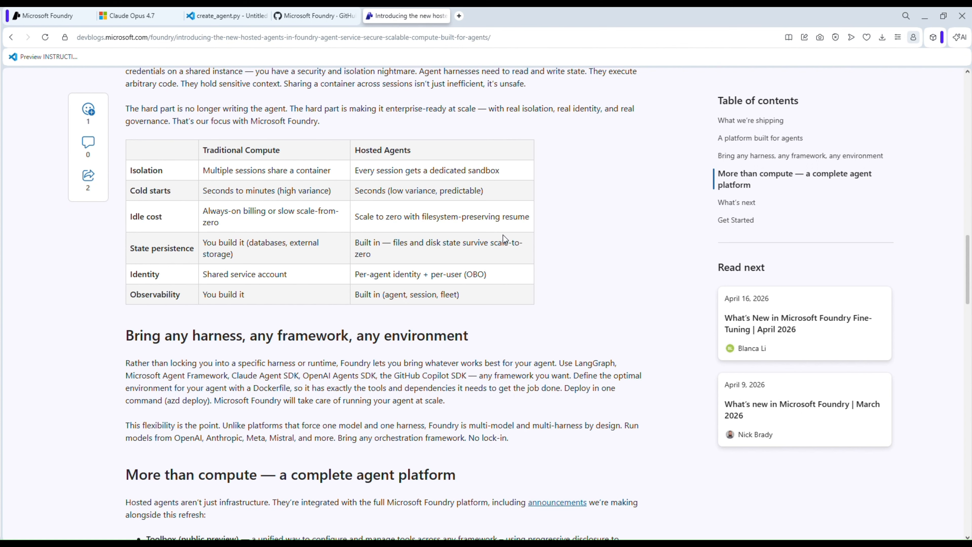
scroll(475, 244, up, 1)
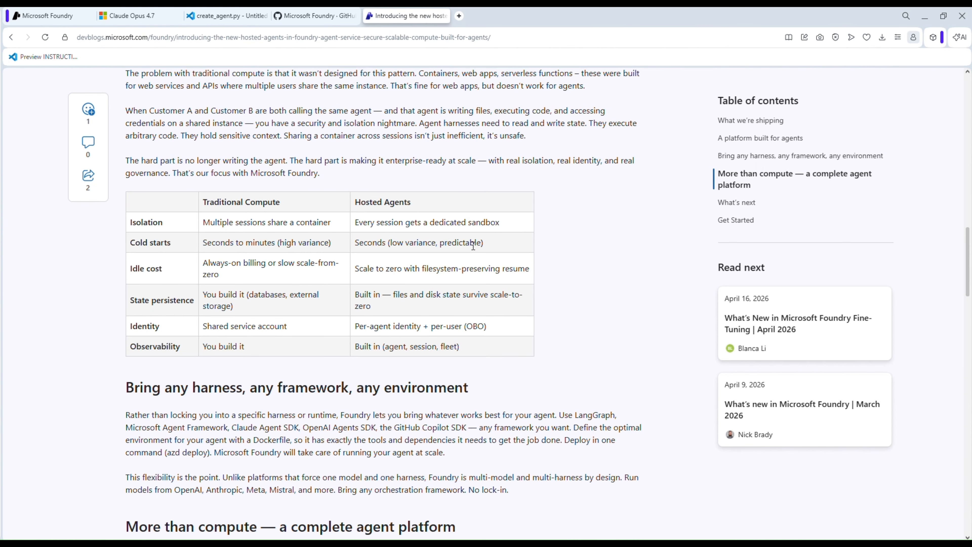
- Read "A platform built for agents" and go through the Traditional Compute versus Hosted Agents table row by row, from Isolation to Observability
scroll(474, 247, up, 5)
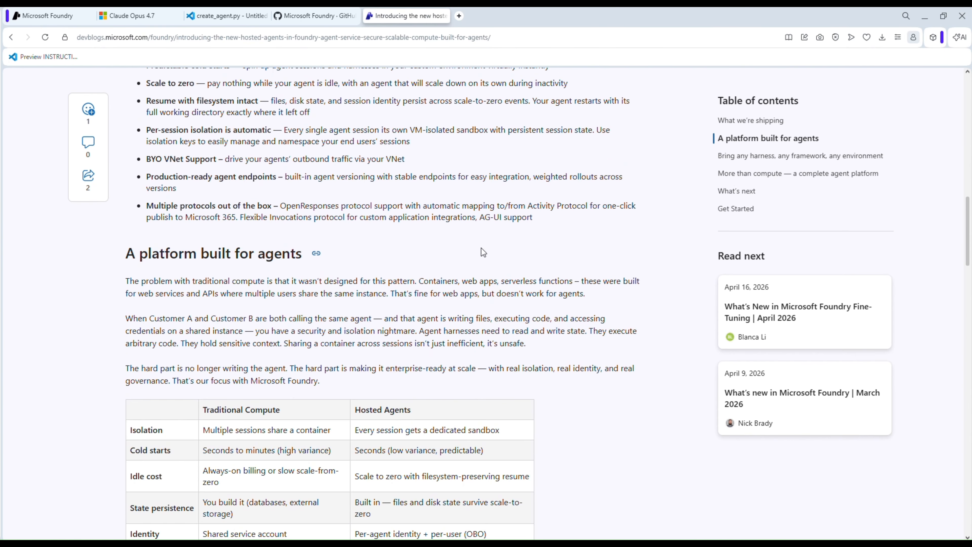
scroll(478, 256, down, 1)
scroll(446, 333, down, 2)
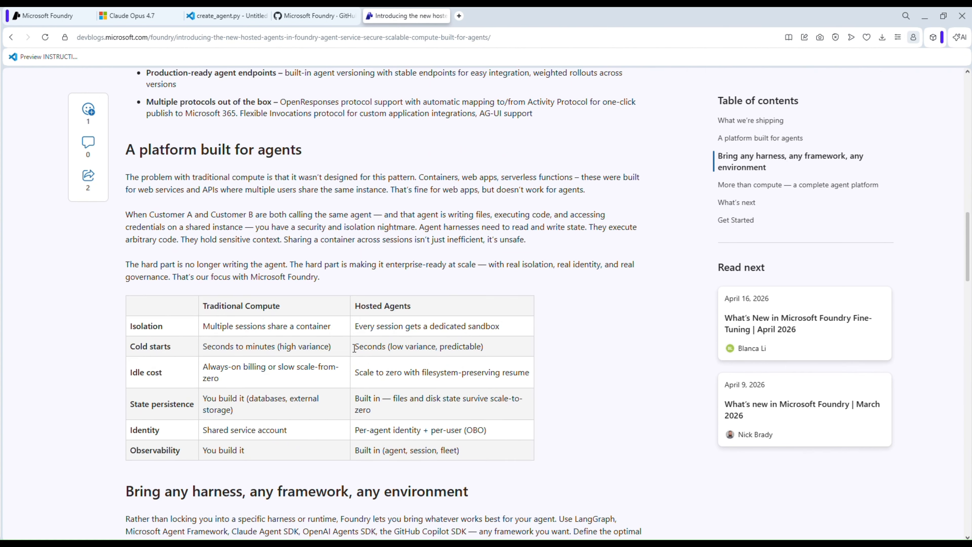
drag(176, 330, 116, 329)
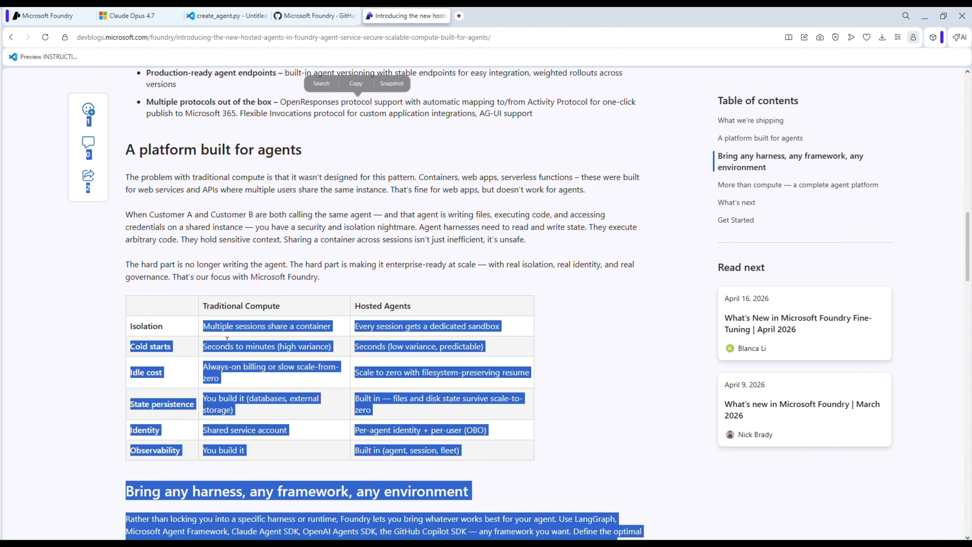
click(179, 354)
scroll(179, 354, down, 2)
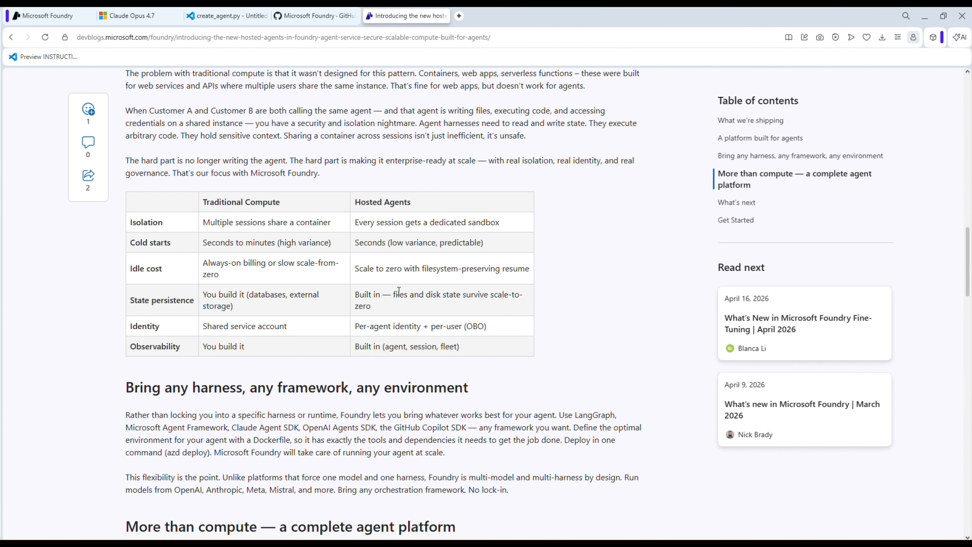
scroll(390, 337, down, 2)
scroll(388, 335, down, 2)
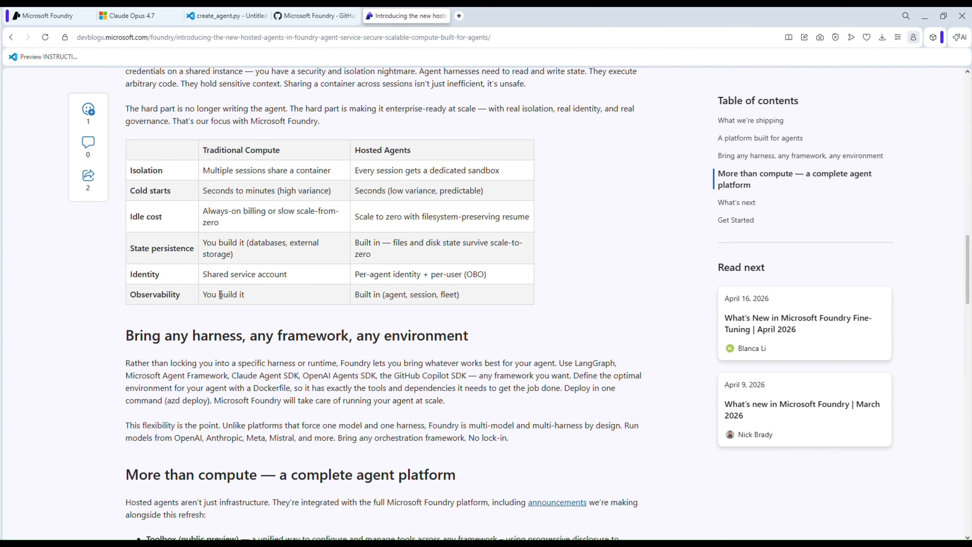
- Skim the section on harnesses and frameworks, and go back to compare the table's Traditional Compute and Hosted Agents columns again
scroll(276, 275, down, 2)
scroll(284, 341, down, 2)
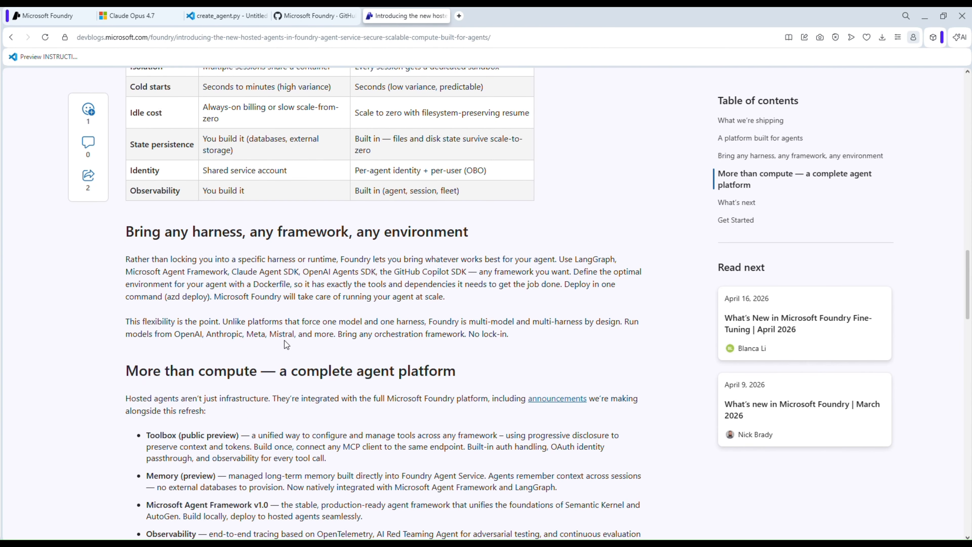
scroll(285, 236, up, 2)
scroll(284, 232, up, 1)
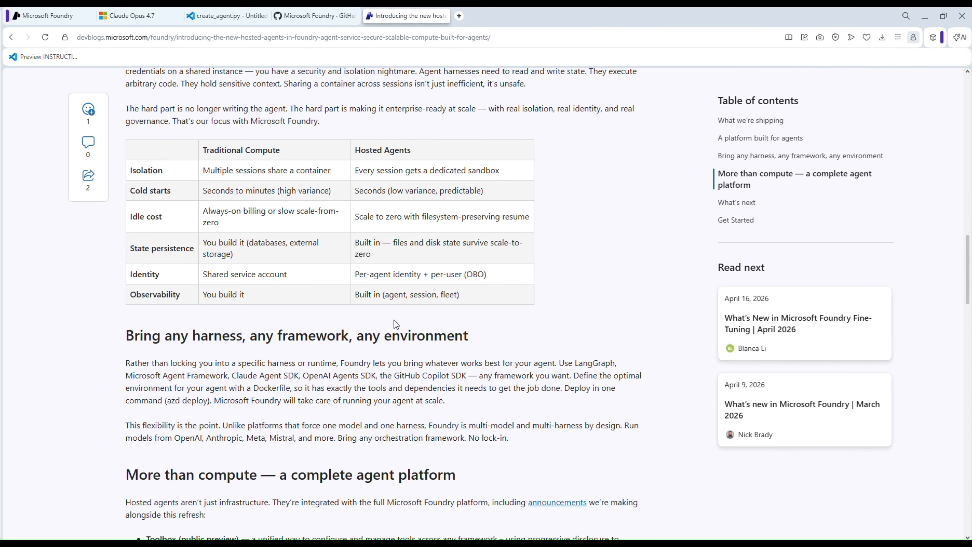
scroll(394, 320, up, 1)
scroll(405, 323, up, 1)
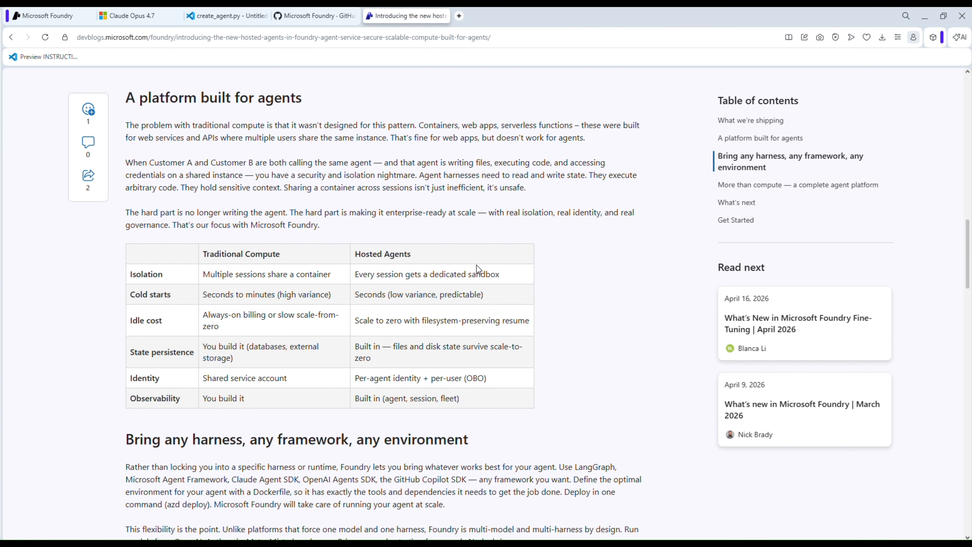
scroll(476, 269, down, 2)
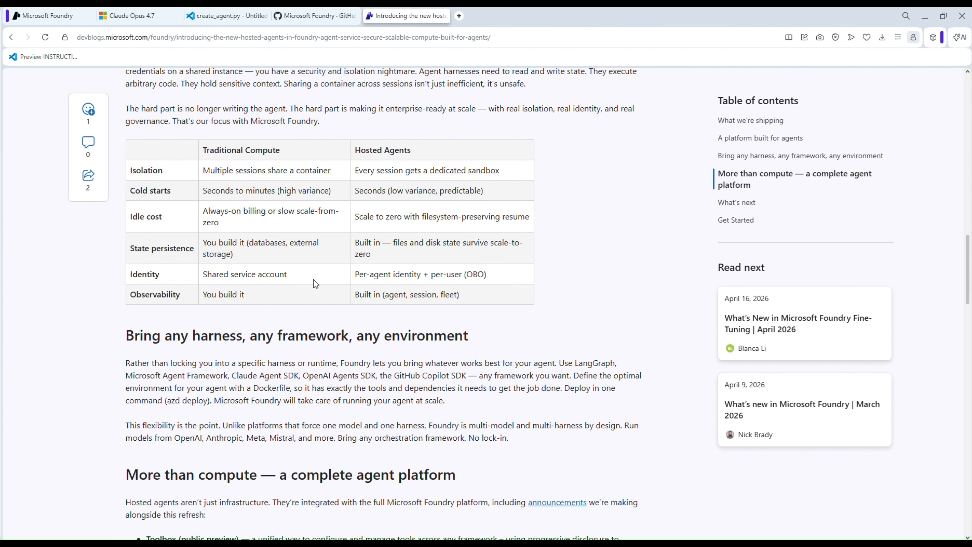
- Highlight the "Bring any harness, any framework, any environment" heading and read on through the complete agent platform section to "Get Started"
scroll(315, 284, down, 1)
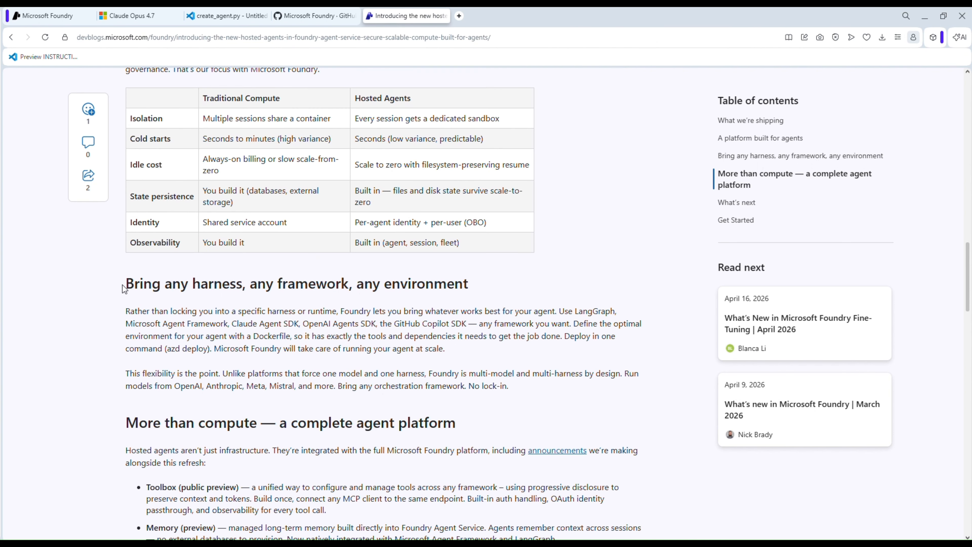
drag(124, 290, 436, 284)
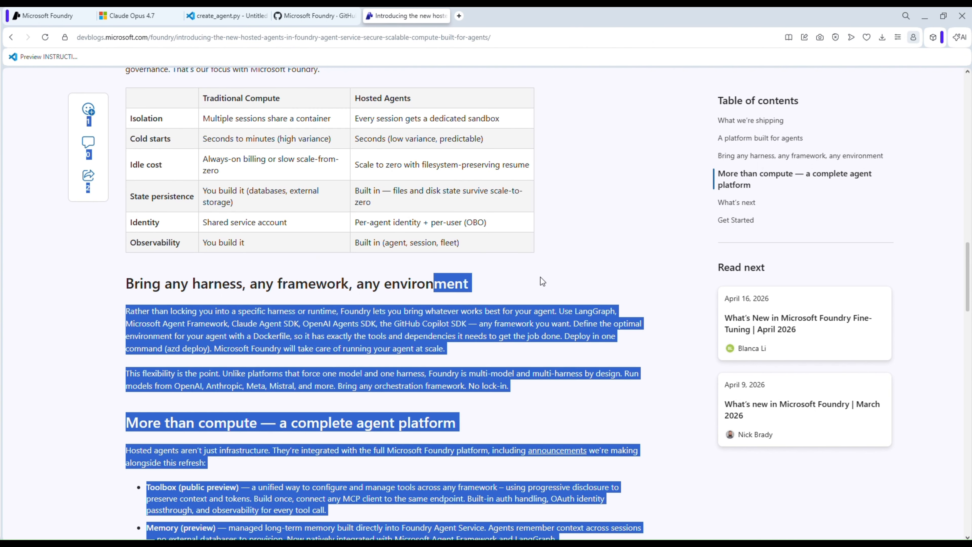
scroll(543, 281, down, 6)
click(496, 233)
scroll(496, 233, up, 2)
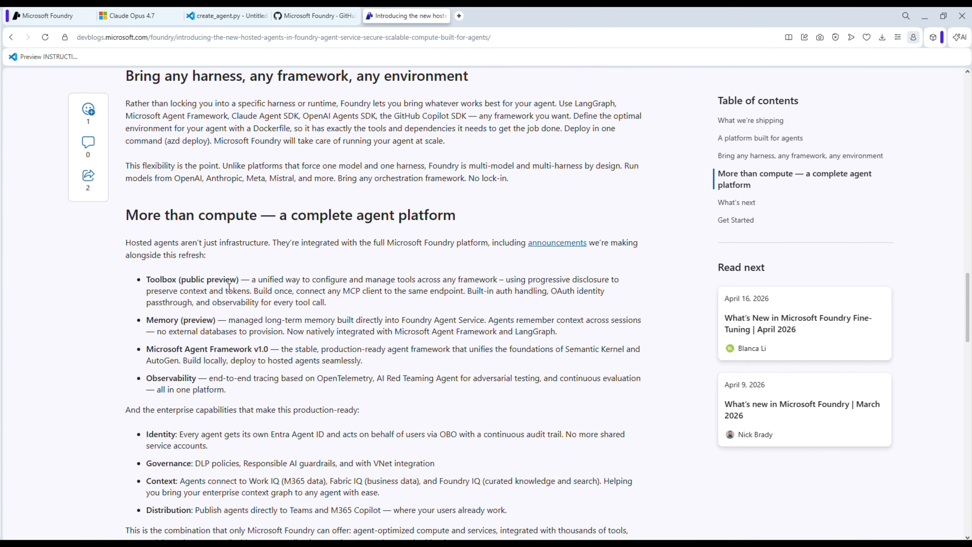
scroll(229, 287, down, 4)
scroll(230, 287, down, 3)
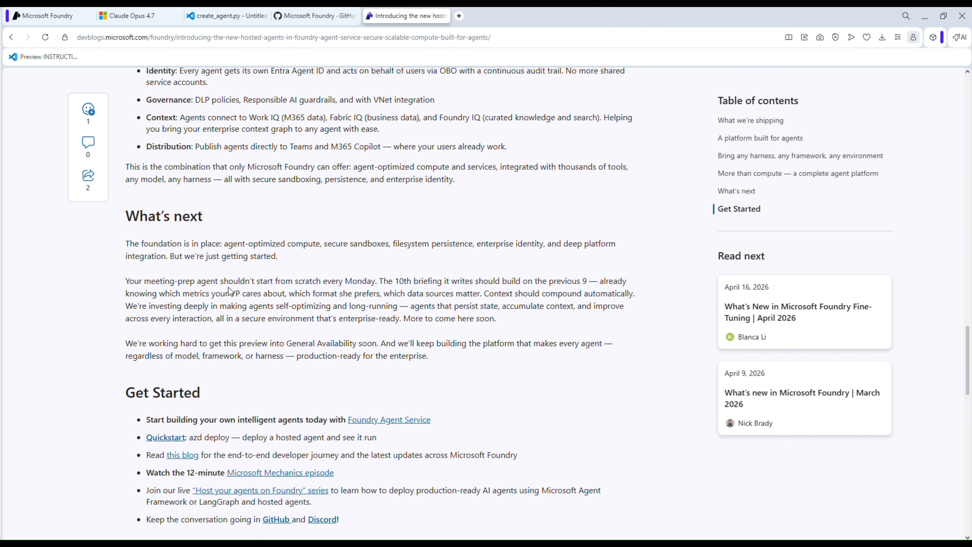
- Return to the beginning of the article and review its title and introduction to hosted agents
scroll(272, 280, up, 6)
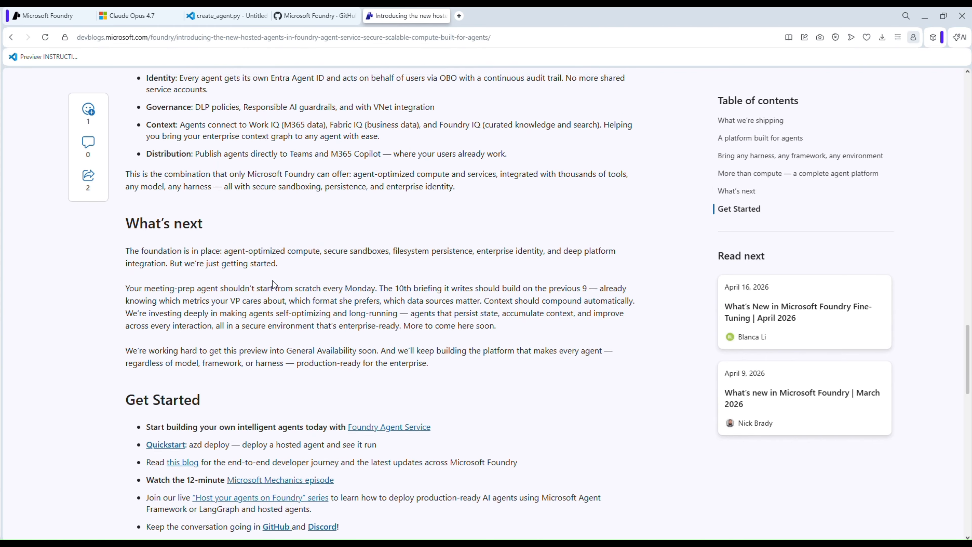
scroll(288, 293, up, 20)
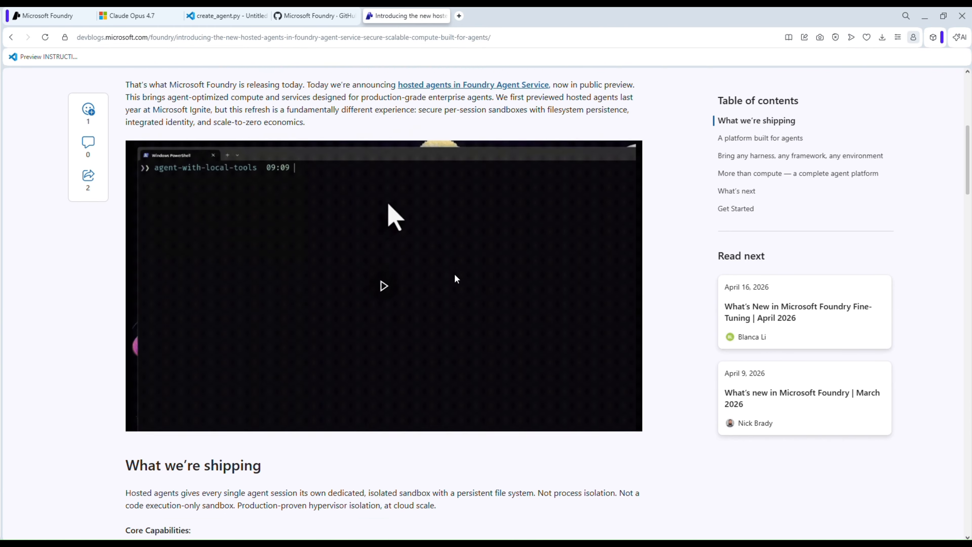
scroll(525, 280, up, 2)
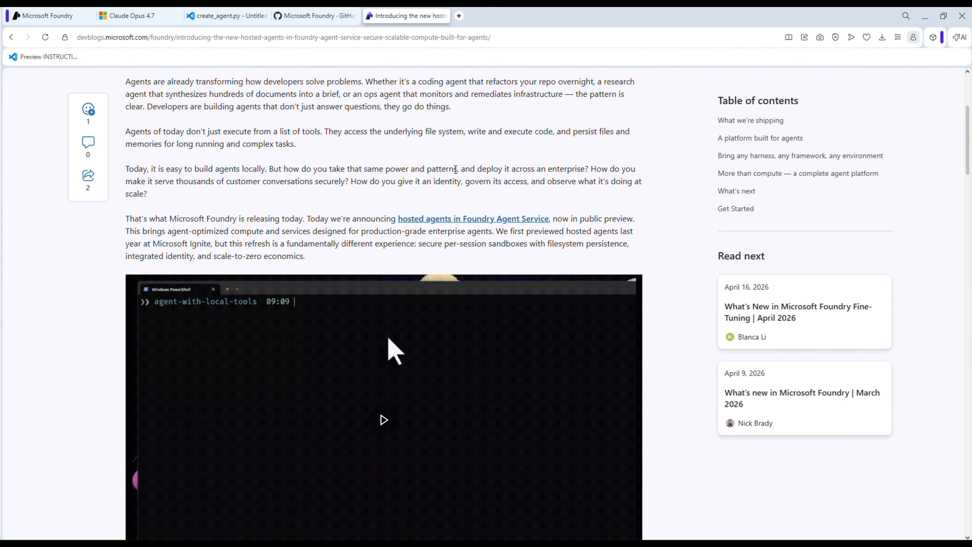
scroll(455, 169, up, 2)
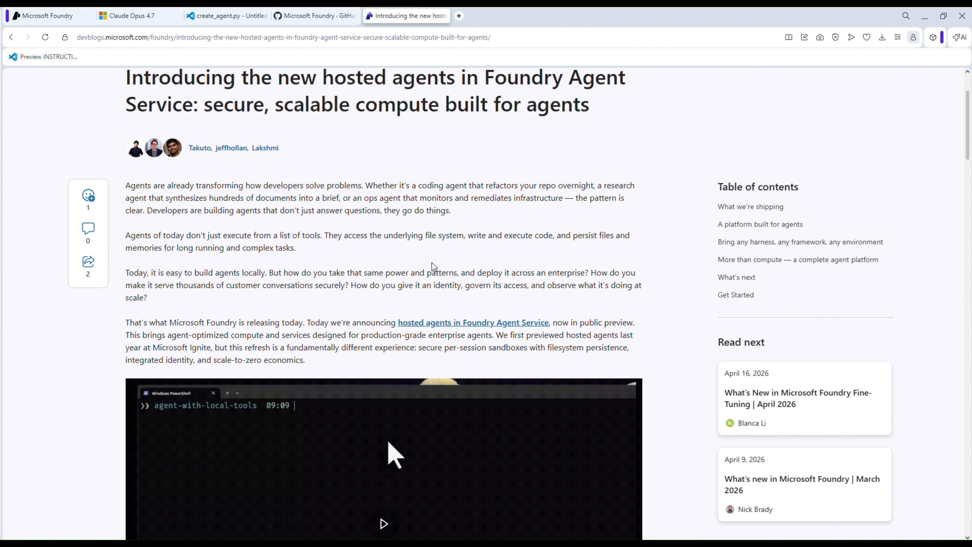
scroll(434, 268, up, 3)
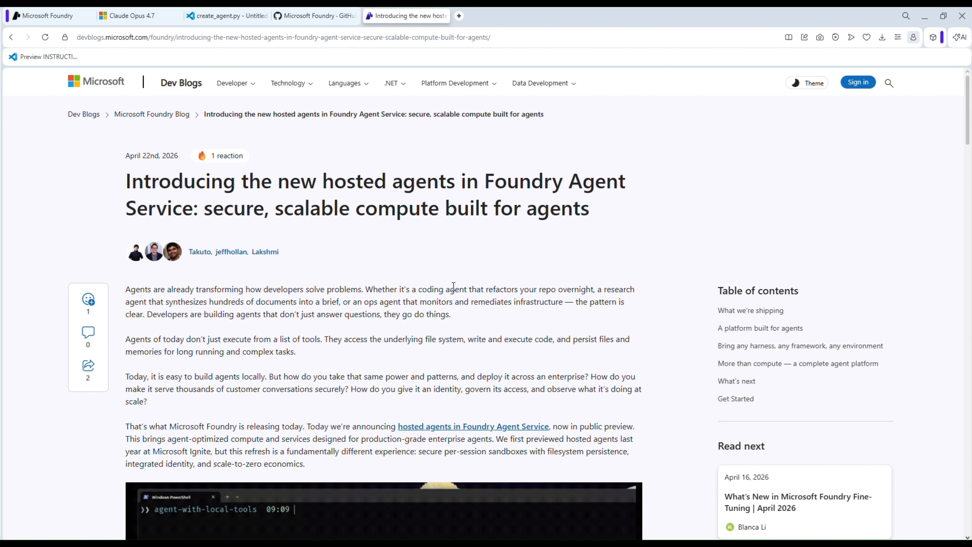
- Revisit the create_agent.py workspace, the Microsoft Foundry GitHub page and the hosted agents article, and return to Meeting-help-agent's monitoring page in Microsoft Foundry
click(226, 16)
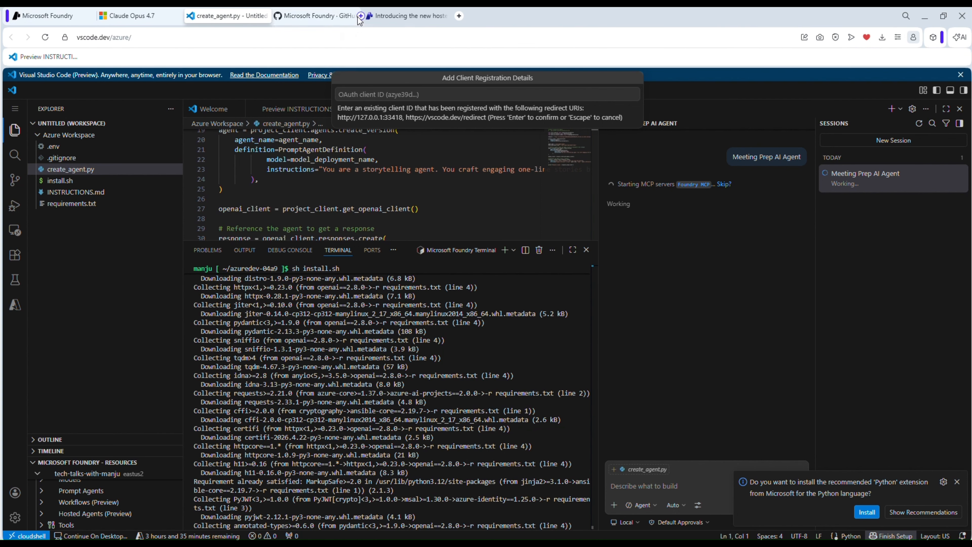
click(50, 16)
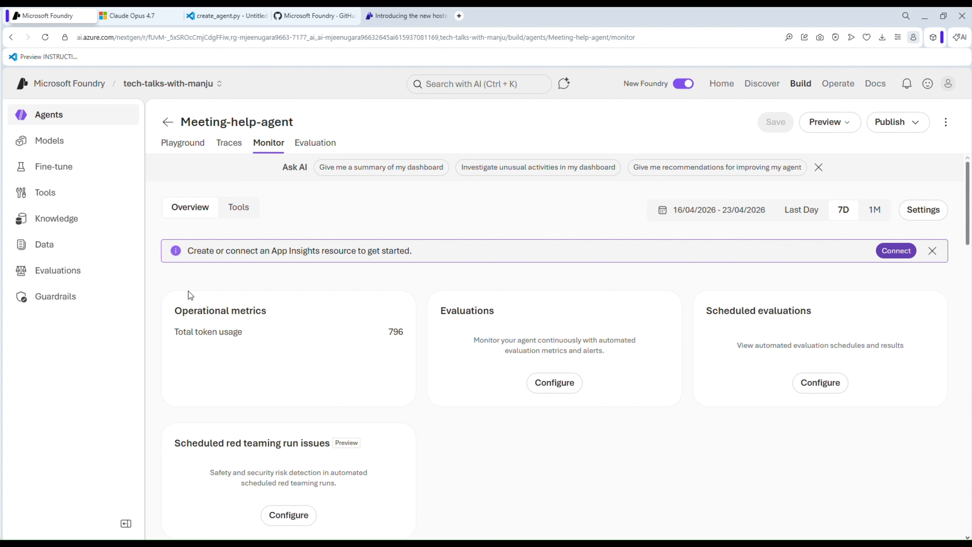
click(230, 17)
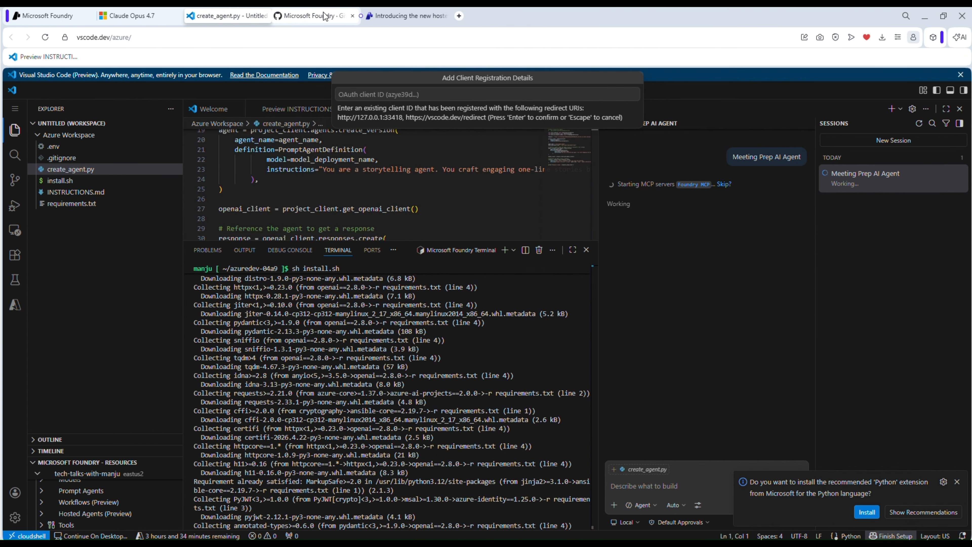
click(314, 16)
scroll(173, 331, up, 3)
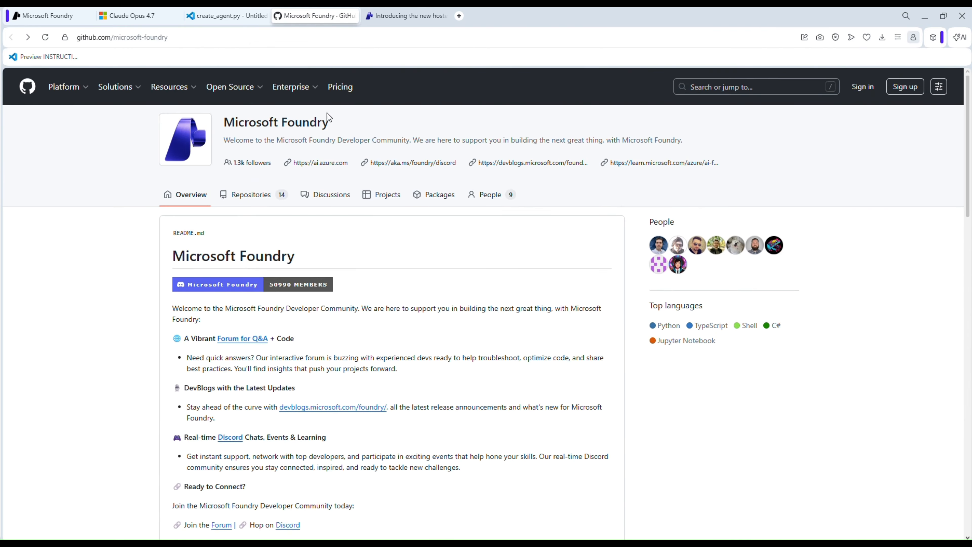
click(406, 16)
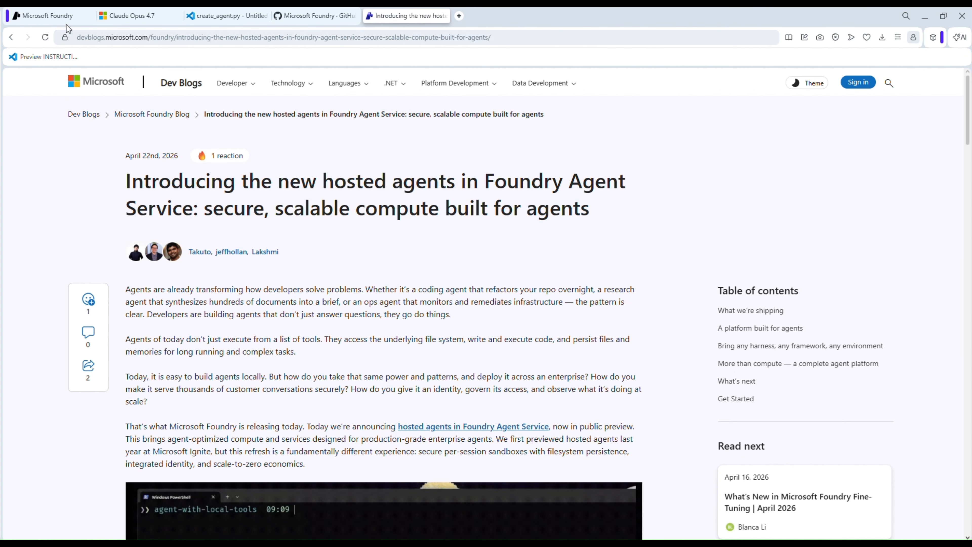
click(54, 16)
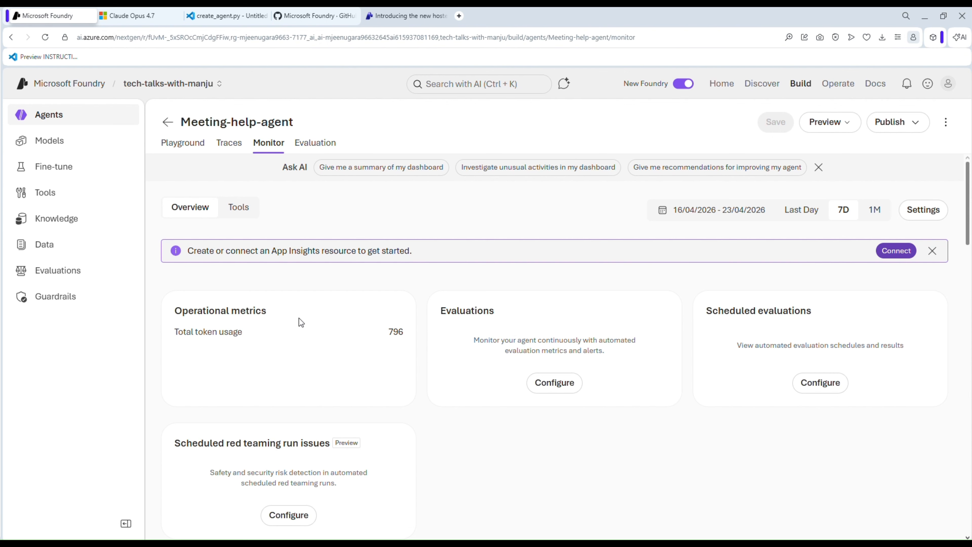